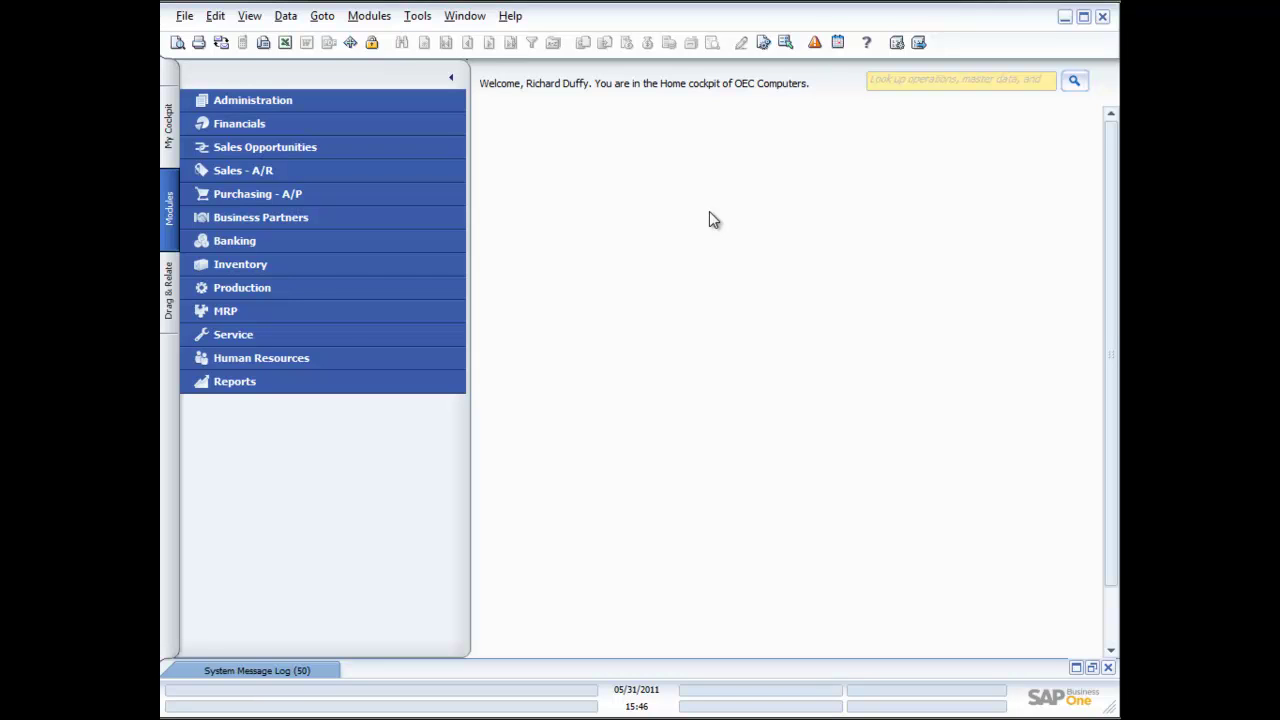
Open the MRP Forecasts window and move it into clear view
left_click(238, 314)
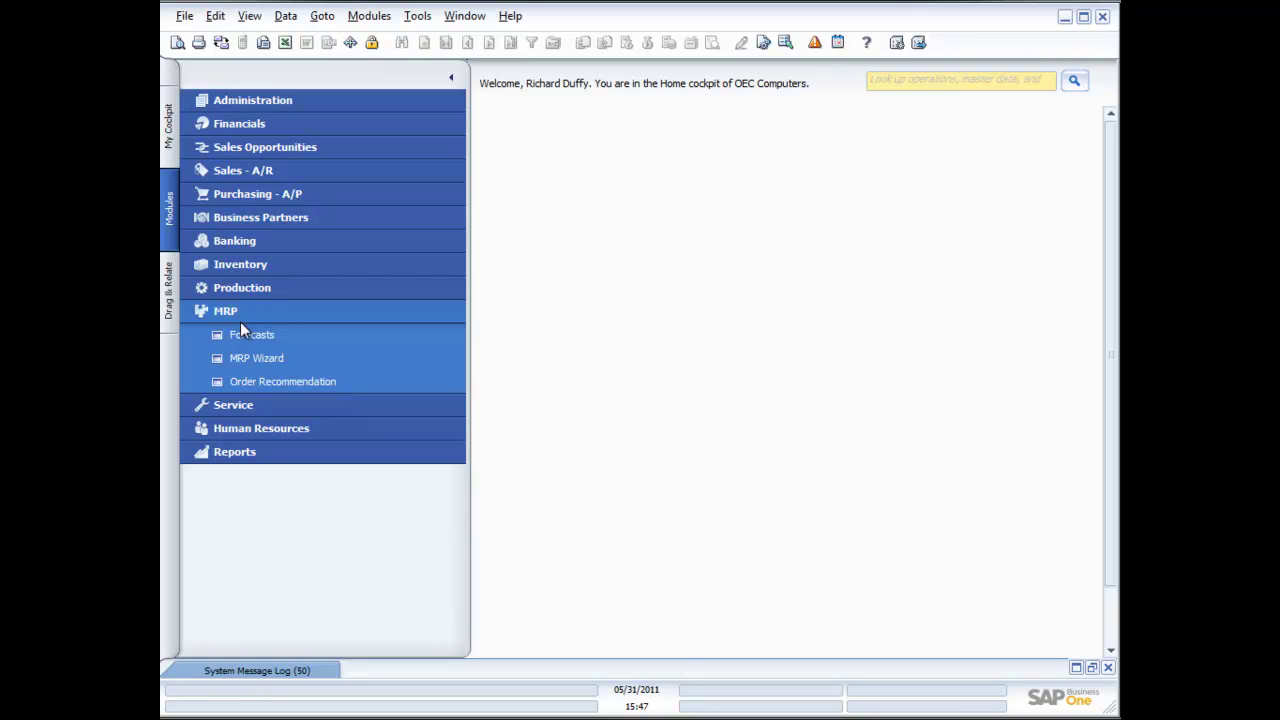
left_click(251, 334)
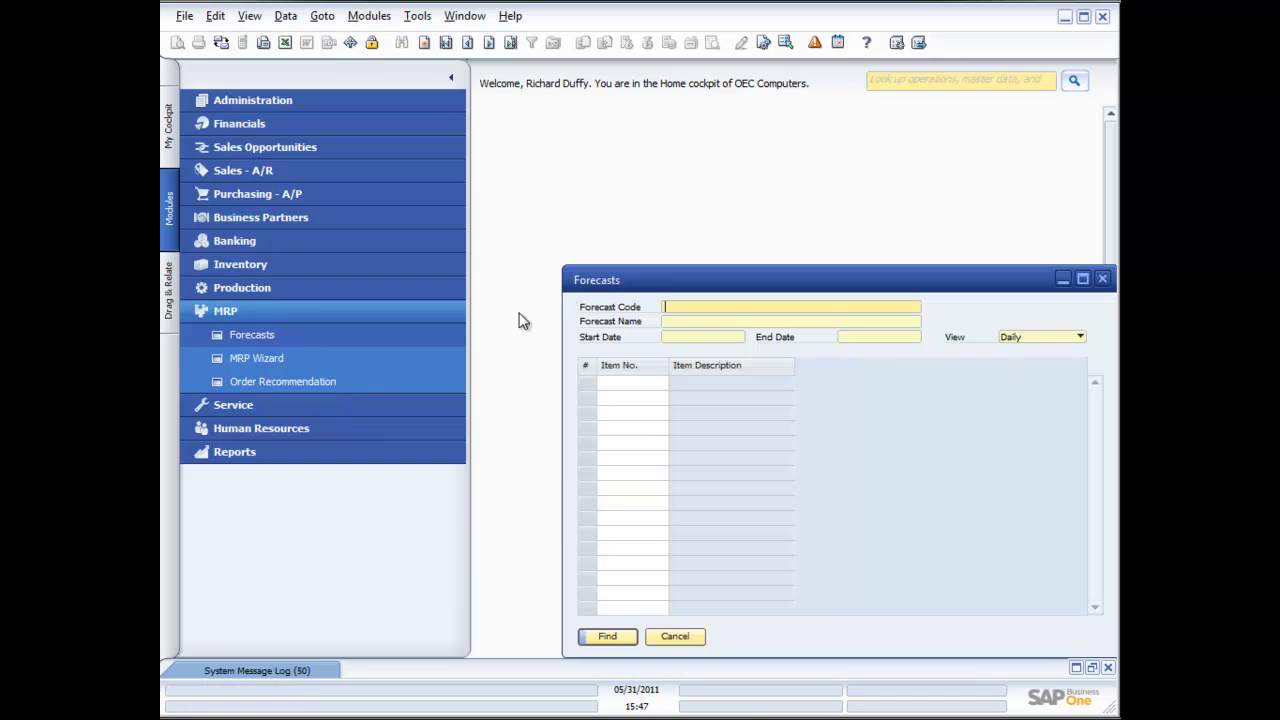
left_click_drag(679, 285, 617, 173)
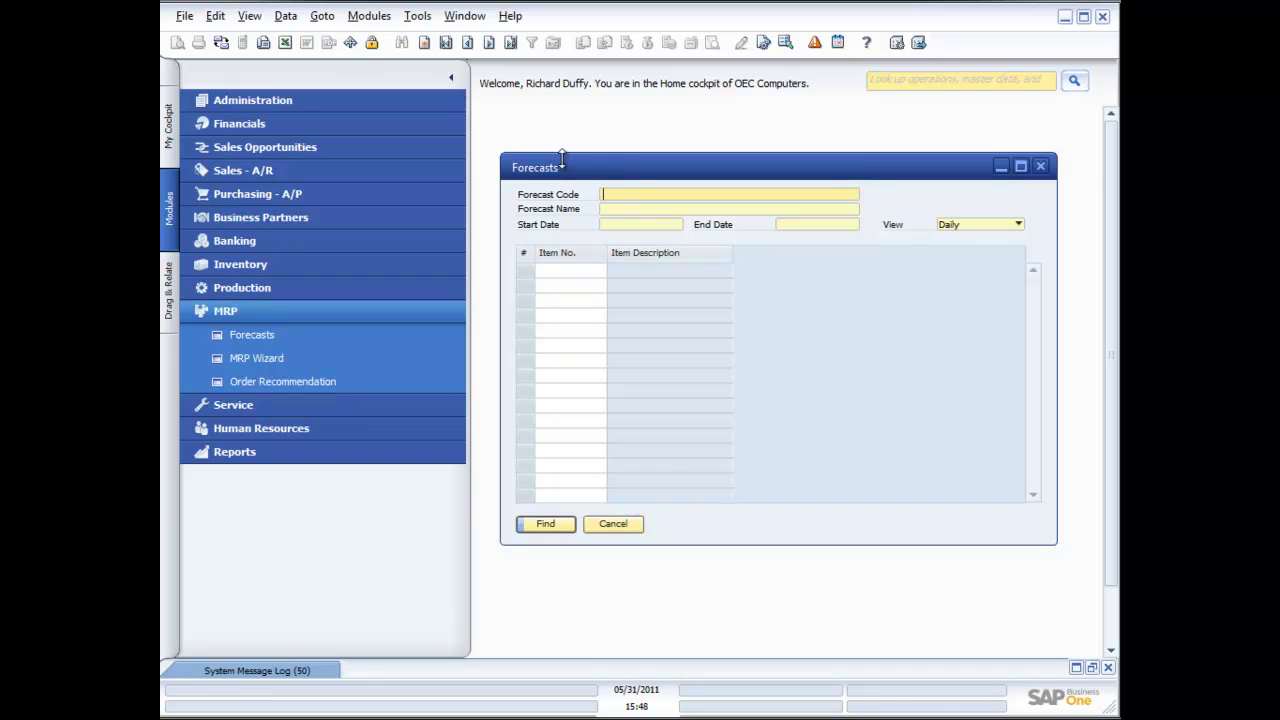
Start a new forecast with code Q4XMAS and name '4th Quarter Forecast'
left_click(424, 44)
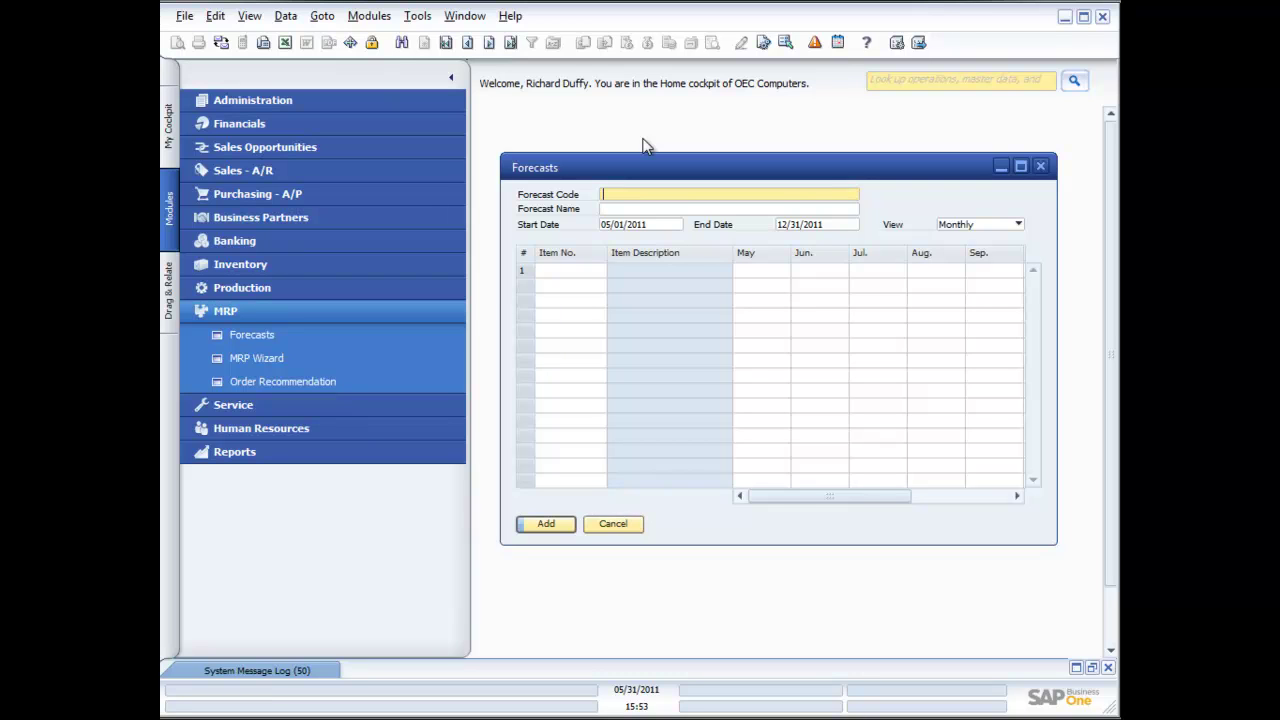
type("Q")
type("4XMAS")
key("Tab")
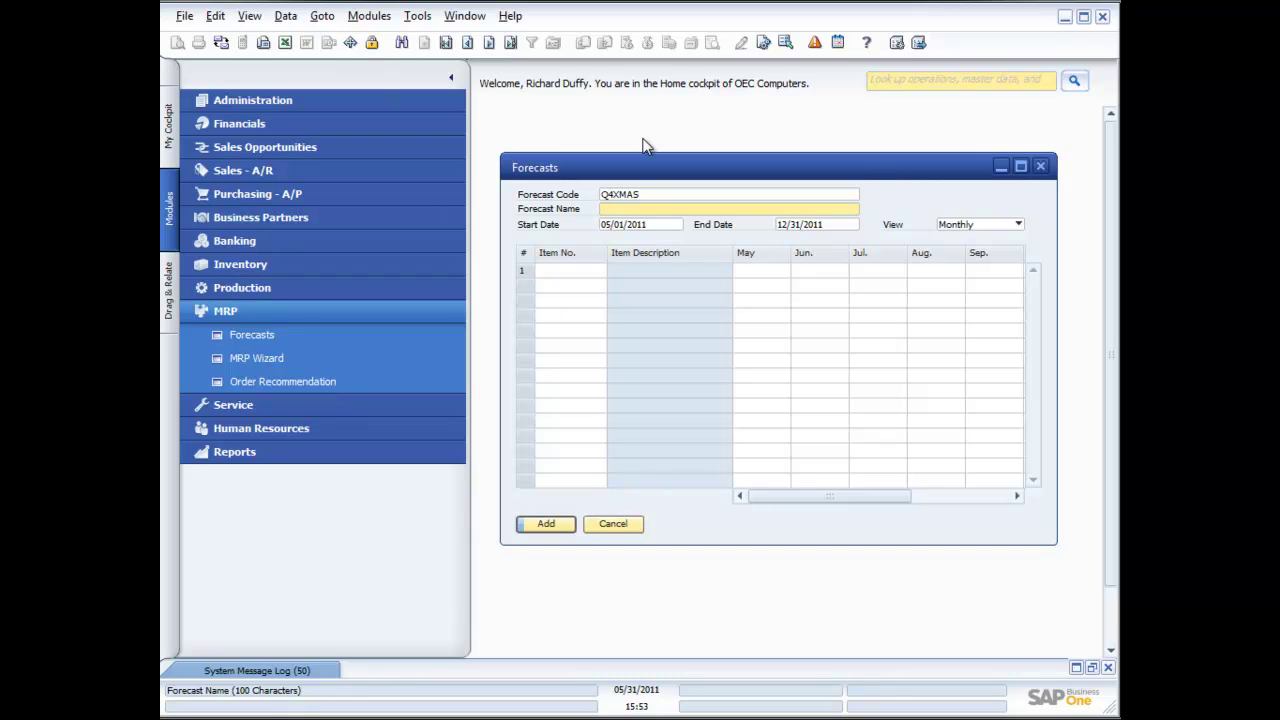
type("4th ")
type("Quarter ")
type("Forecas")
type("t")
Set the forecast start date to 10/01/2011, keeping the 12/31/2011 end date
left_click(651, 222)
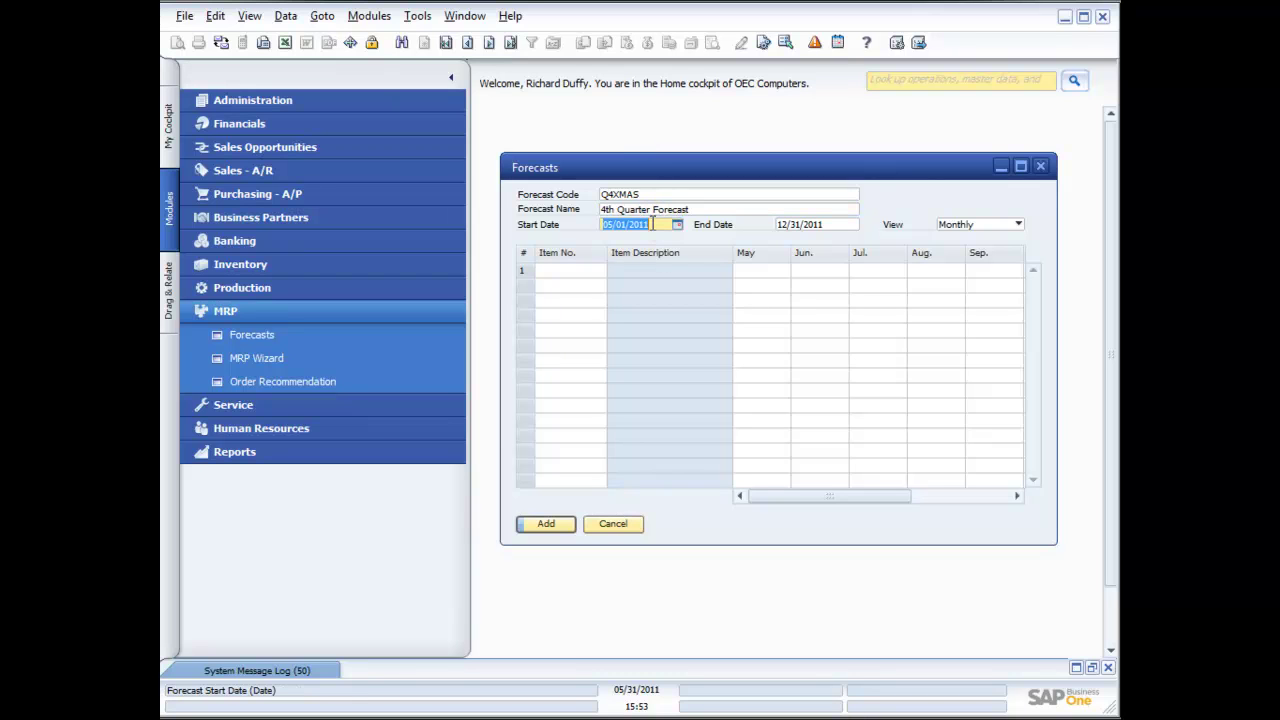
left_click(679, 224)
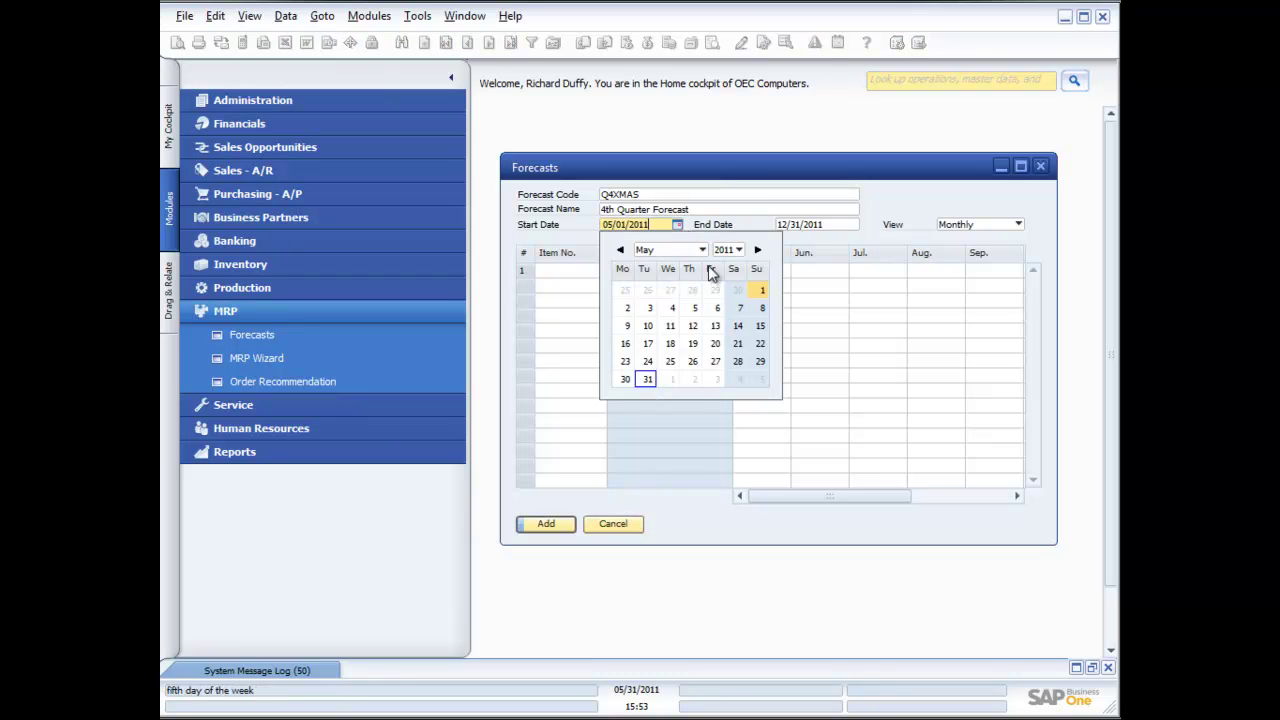
left_click(702, 249)
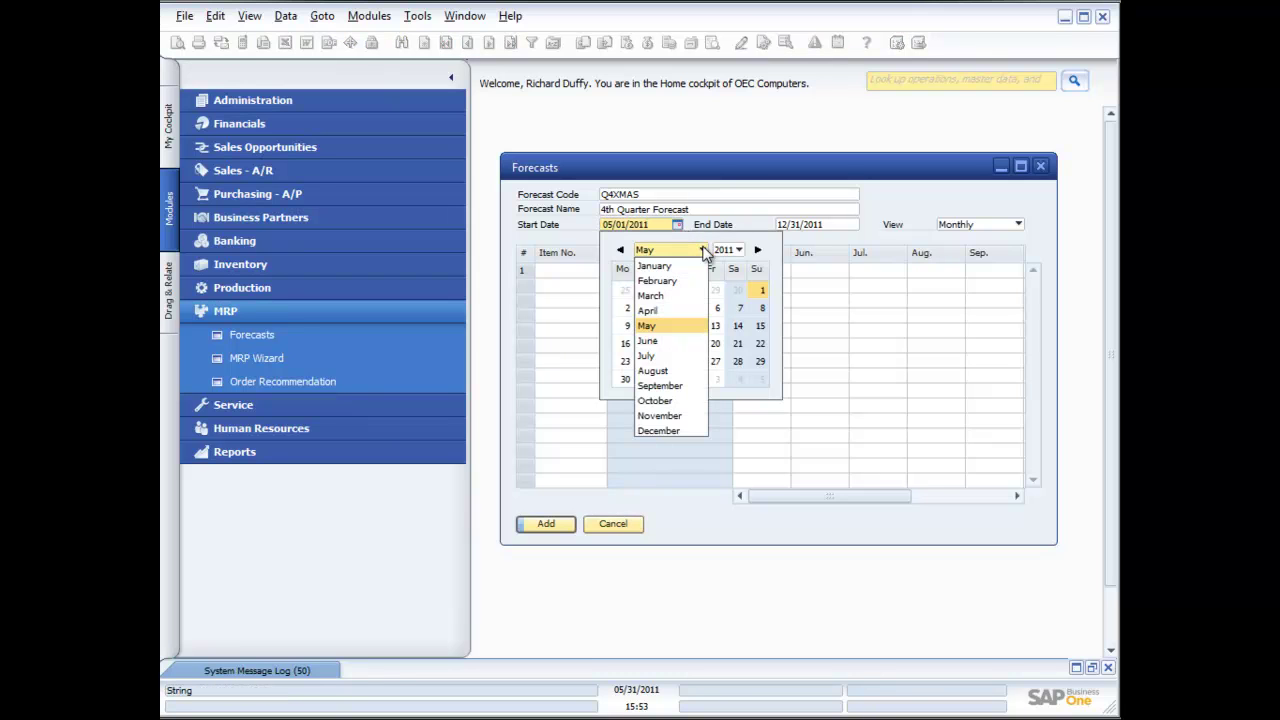
left_click(667, 401)
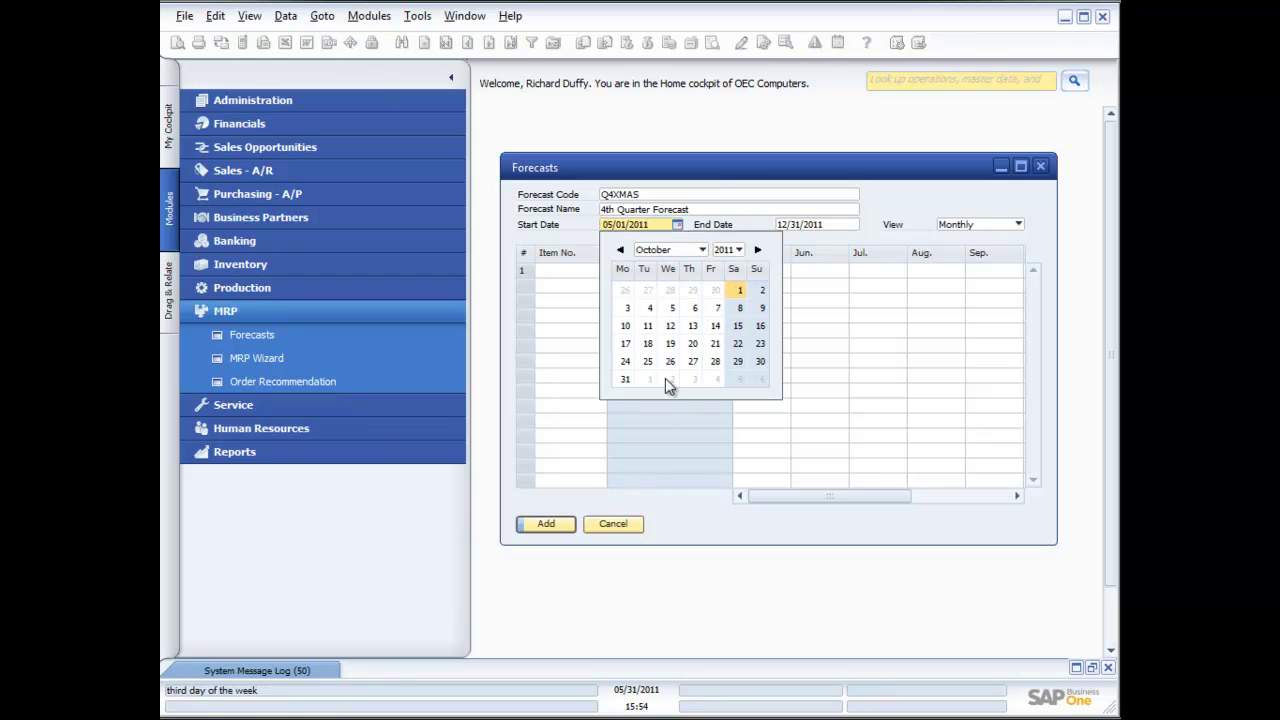
left_click(737, 292)
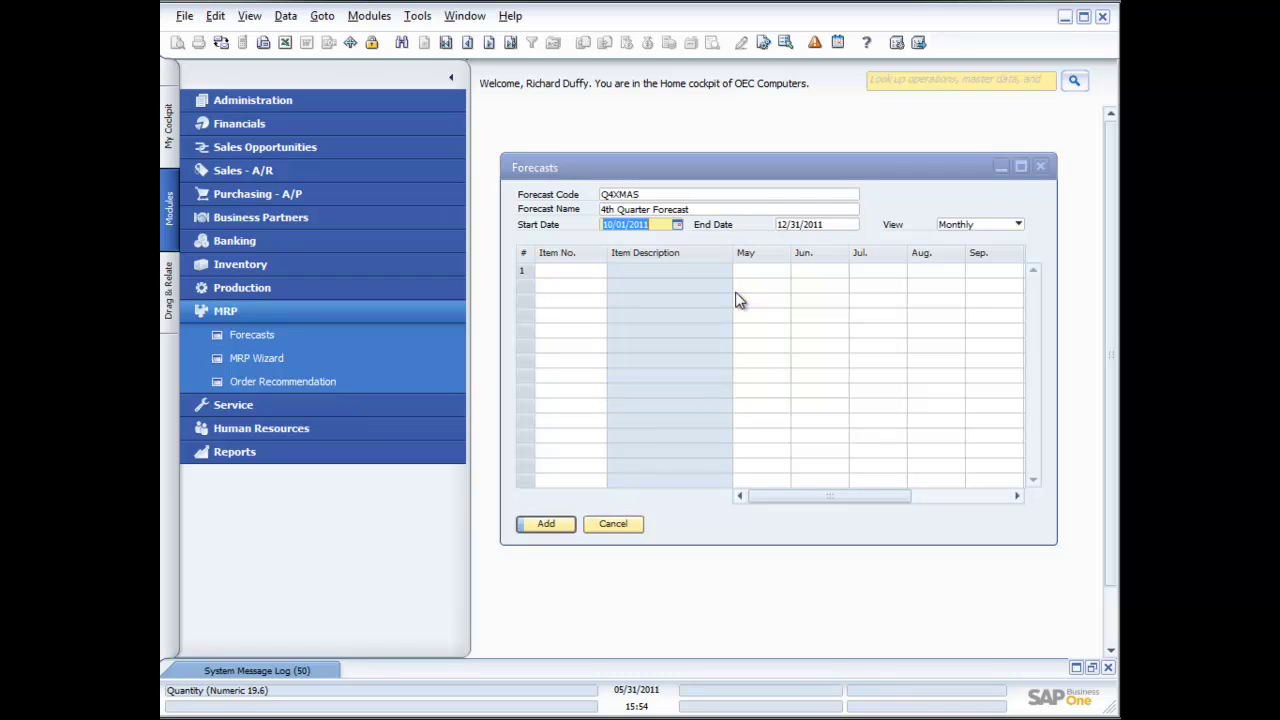
left_click(834, 225)
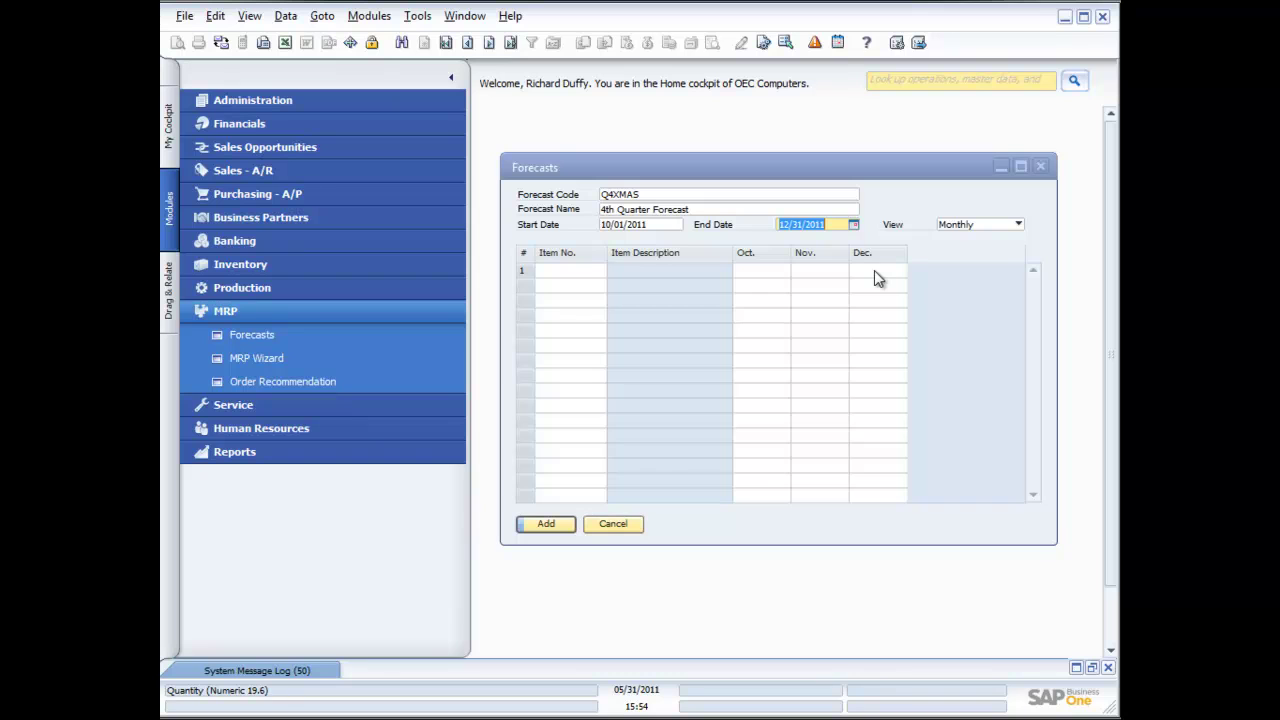
left_click(1018, 225)
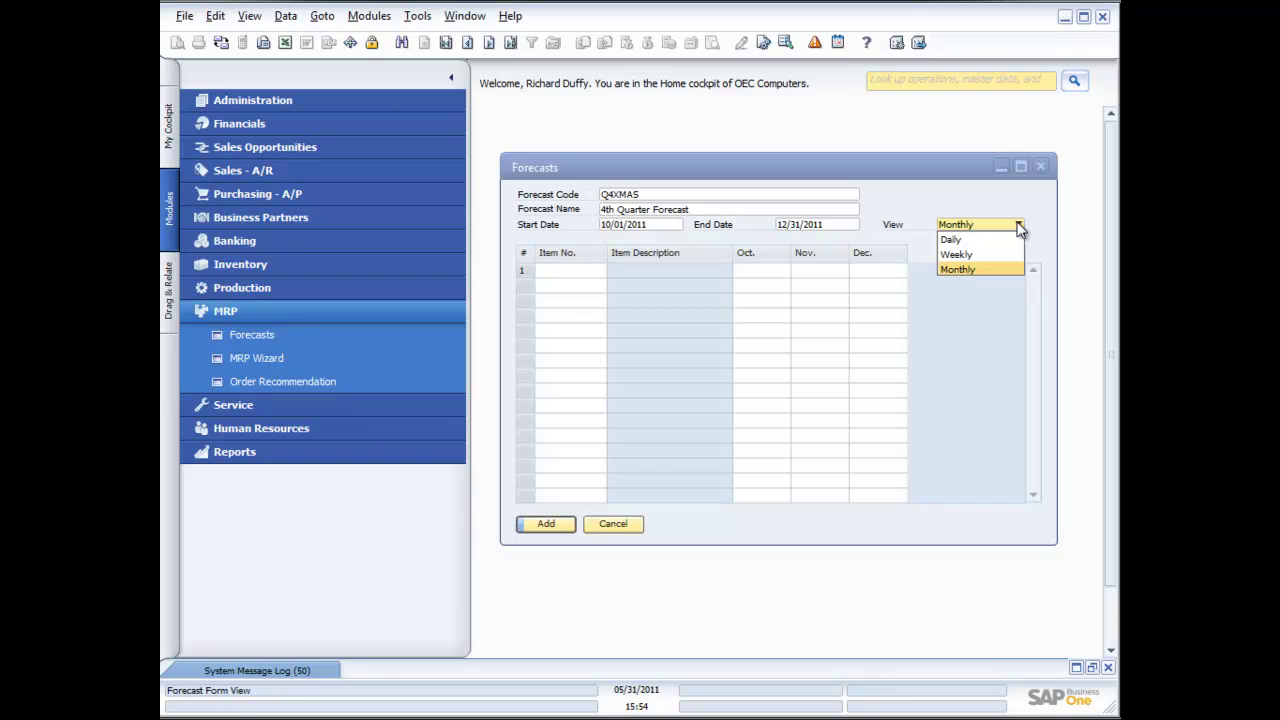
Keep Monthly view and forecast IBM Infoprint 1312 (A00001) at 10, 20, 30 for Oct–Dec
left_click(985, 268)
left_click(578, 270)
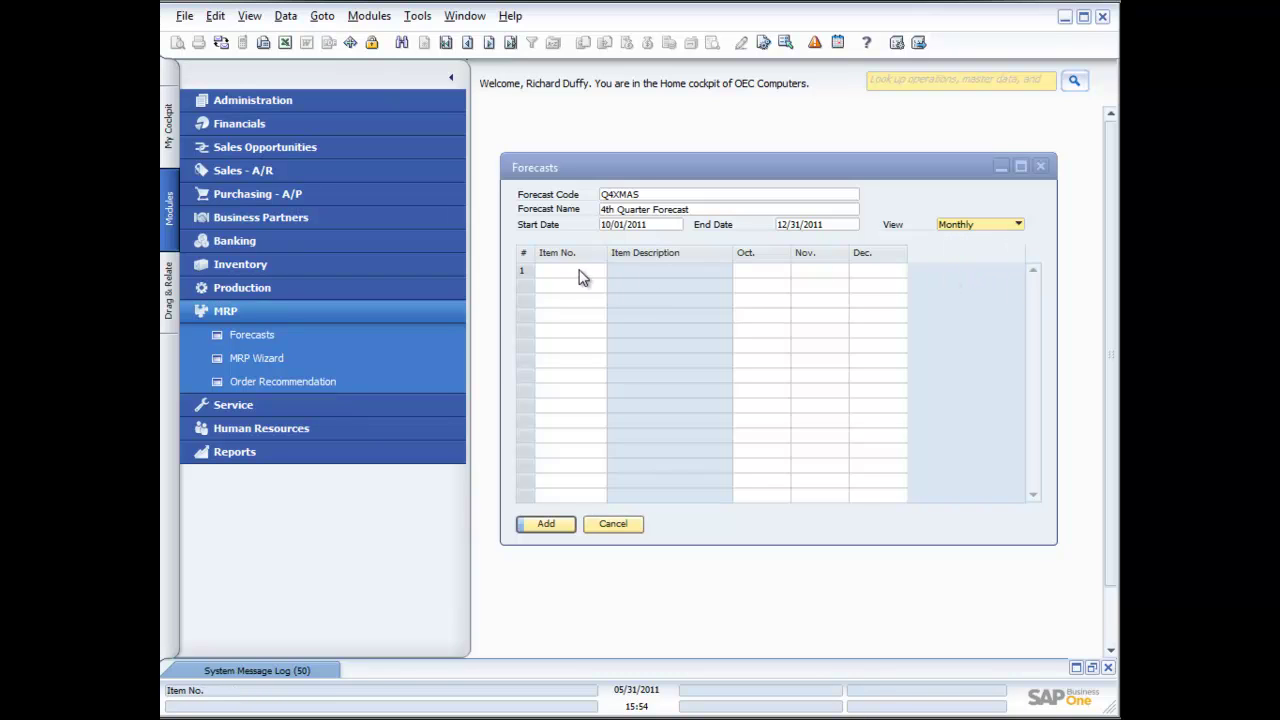
left_click(576, 271)
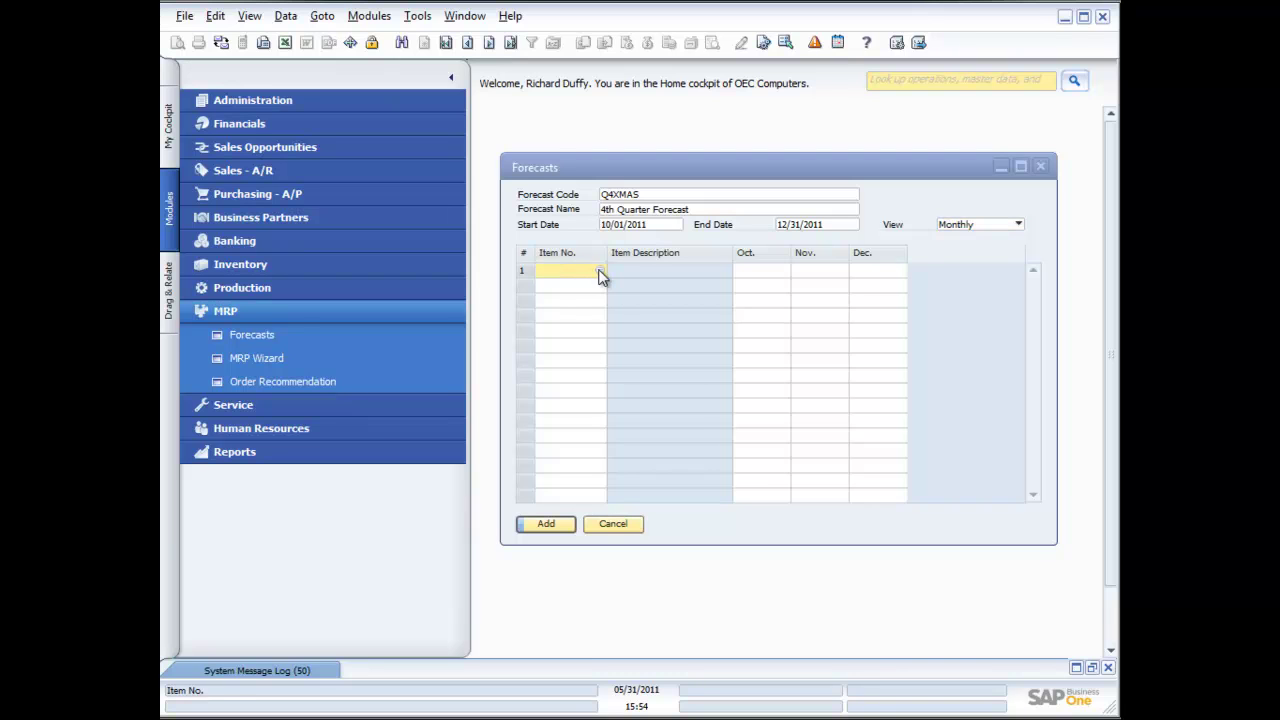
left_click(600, 271)
double_click(827, 408)
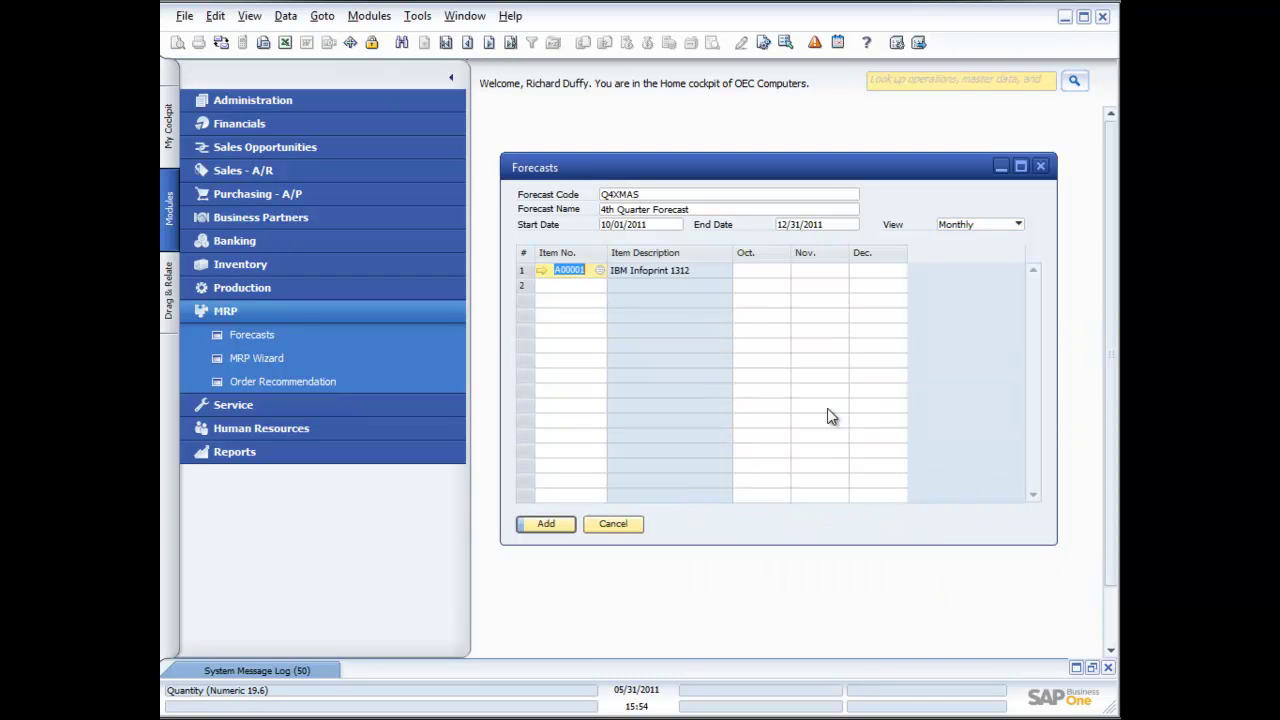
left_click(753, 272)
type("1")
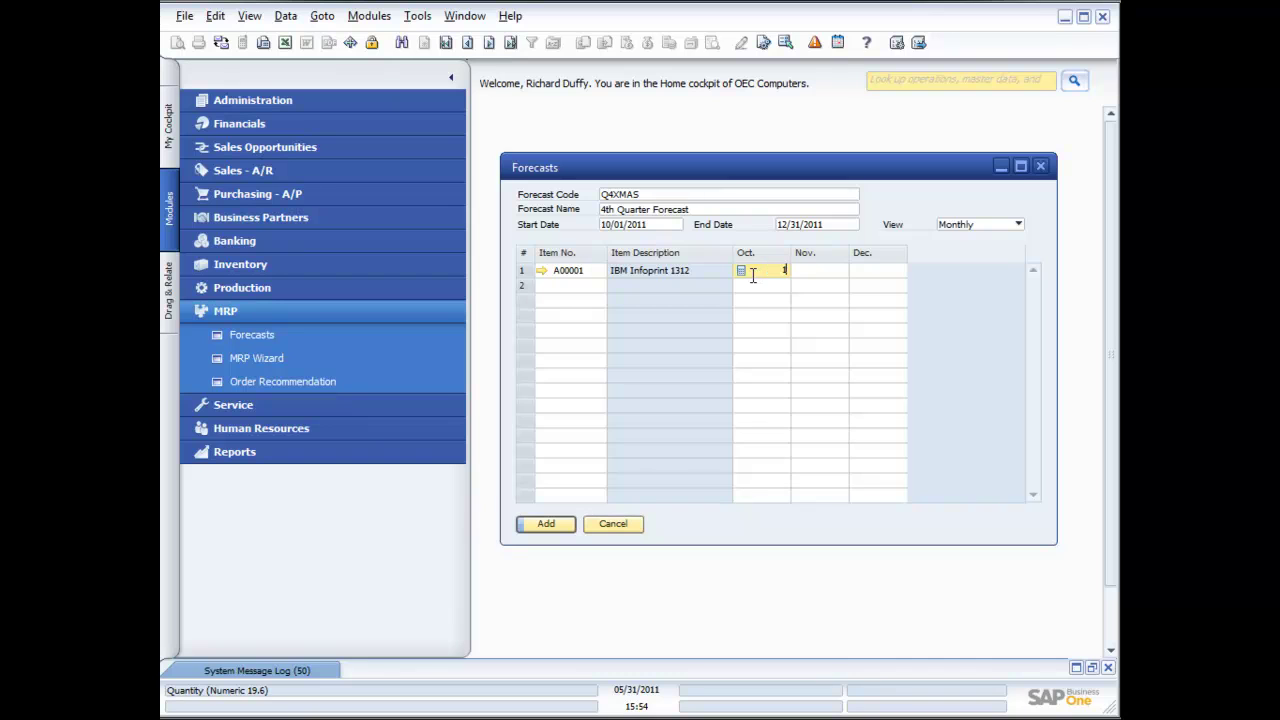
type("0")
key("Tab")
type("20")
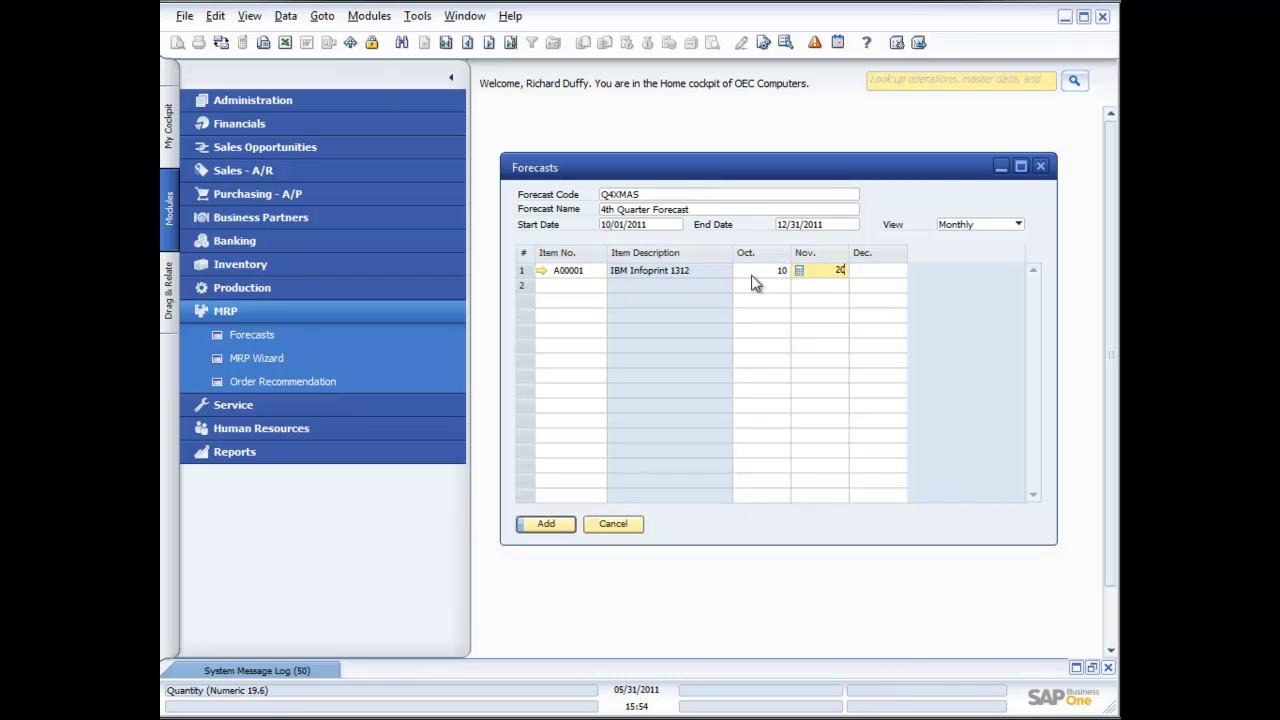
key("Tab")
type("3")
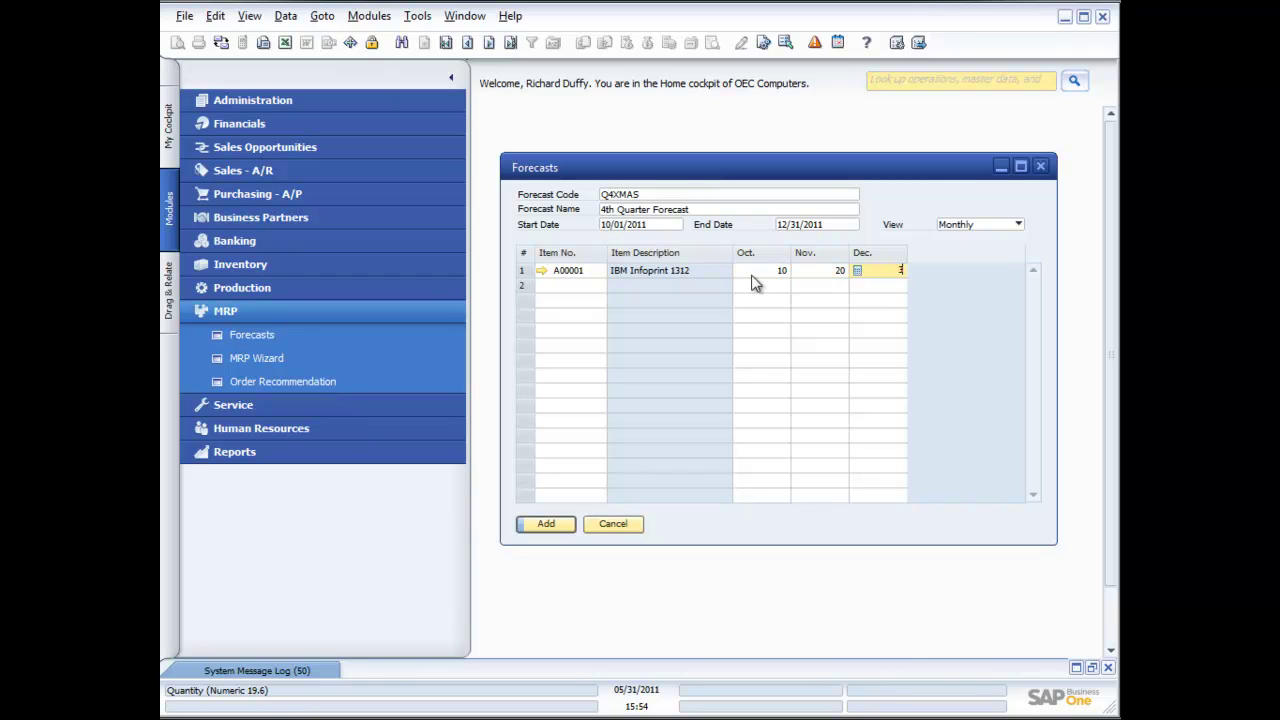
type("0")
key("Tab")
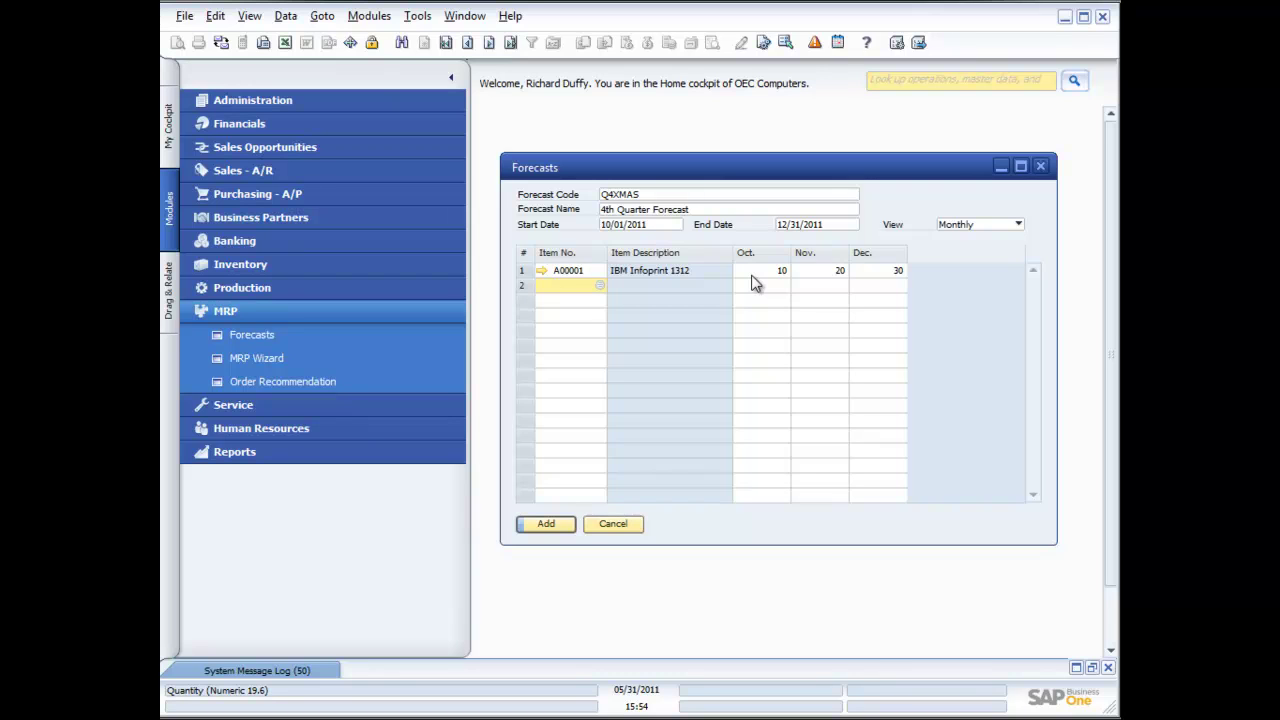
Forecast IBM Infoprint 1222 (A00002) at 10, 20, 30, then add and close the forecast
left_click(600, 286)
double_click(765, 423)
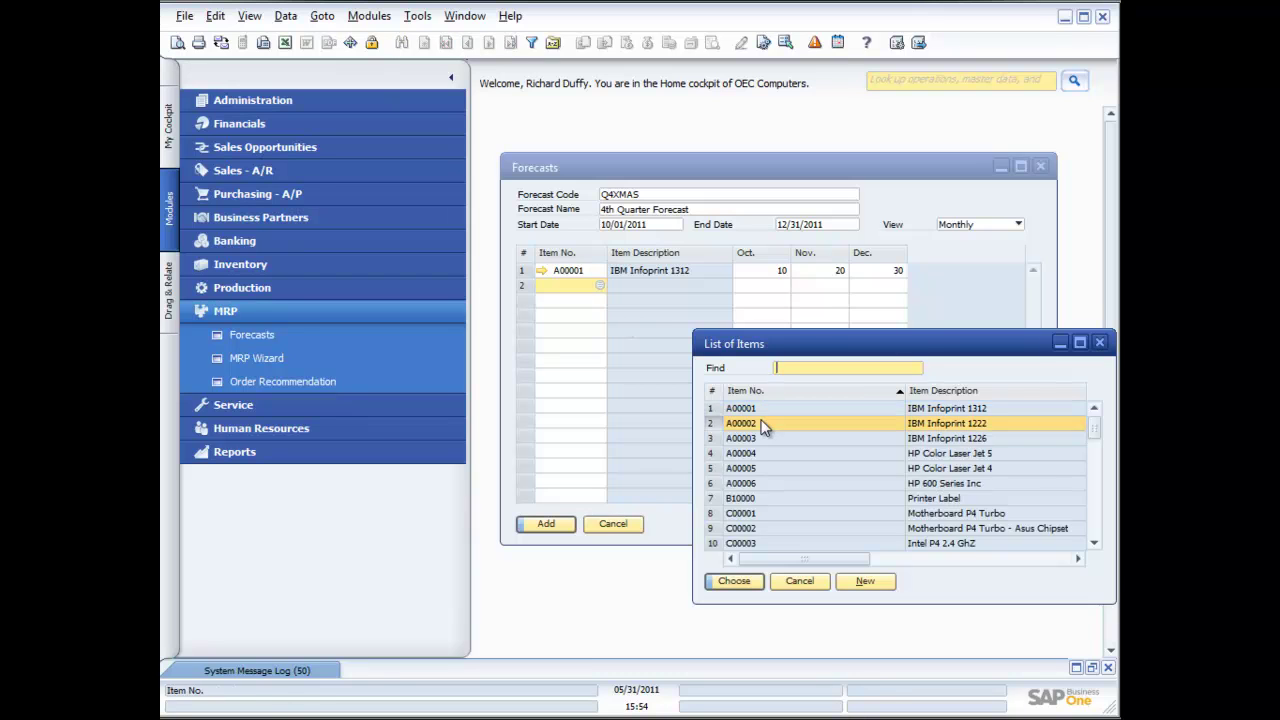
left_click(753, 285)
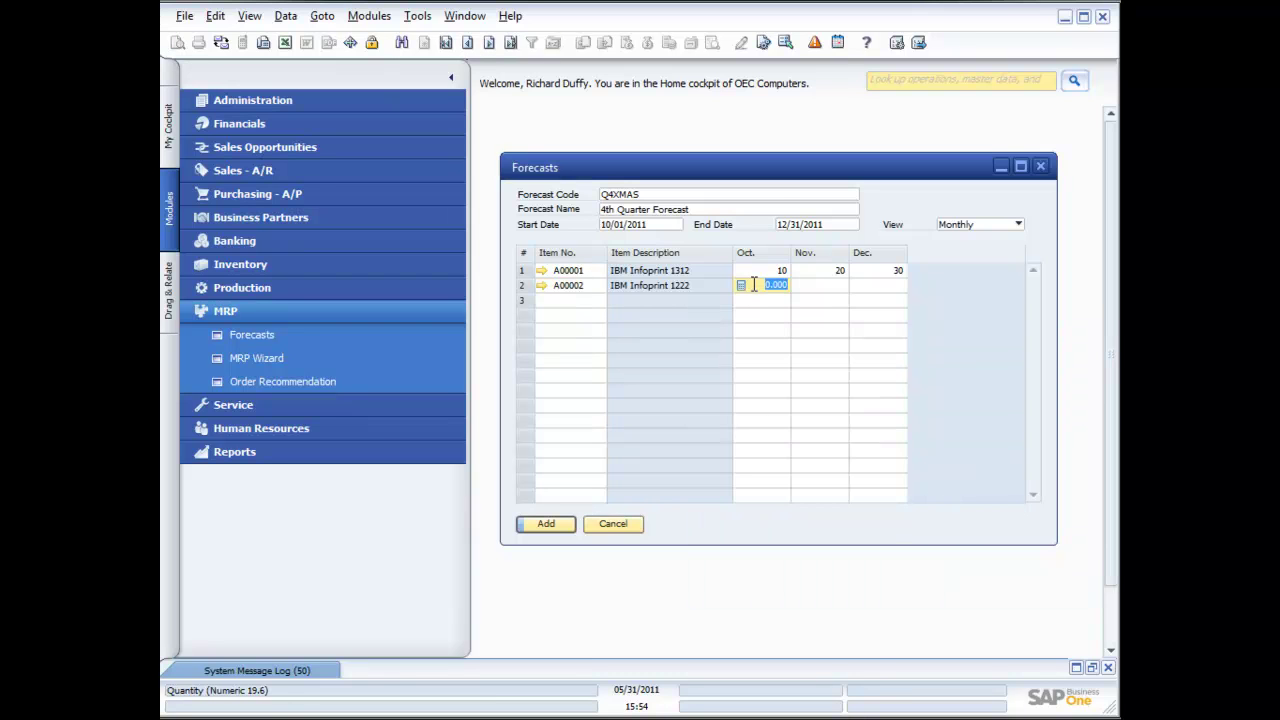
type("10")
key("Tab")
type("20")
key("Tab")
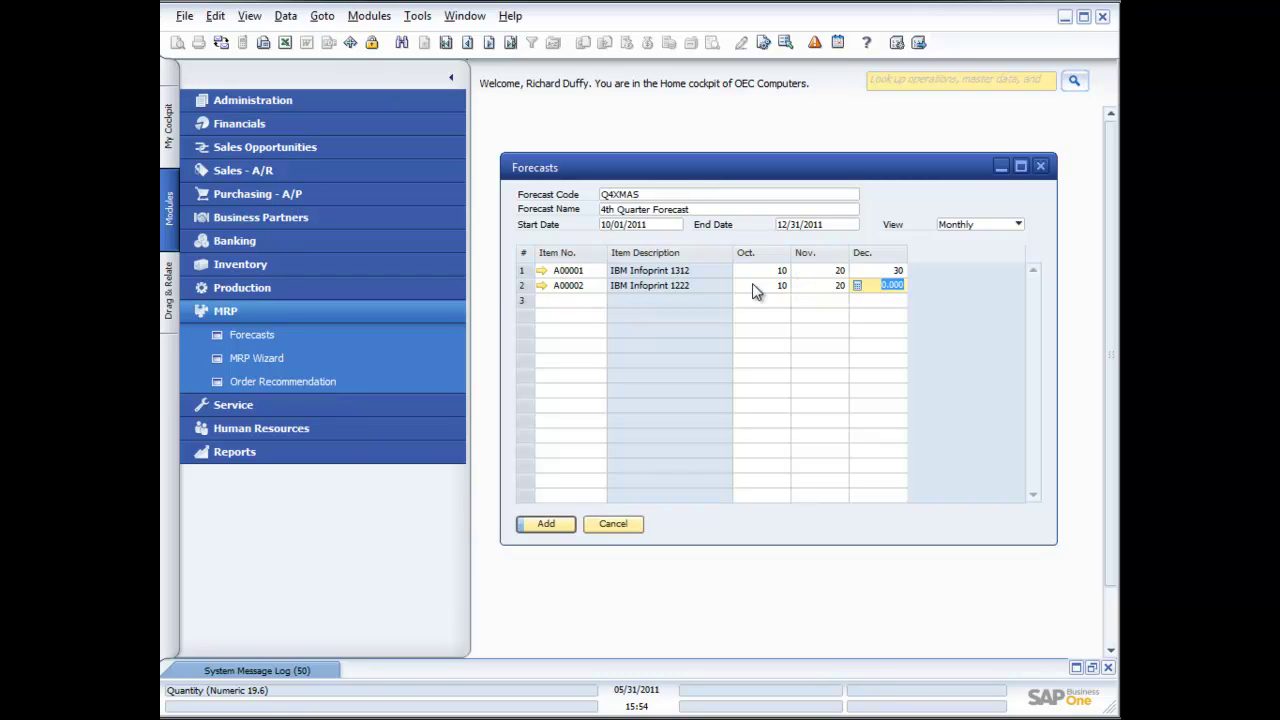
type("30")
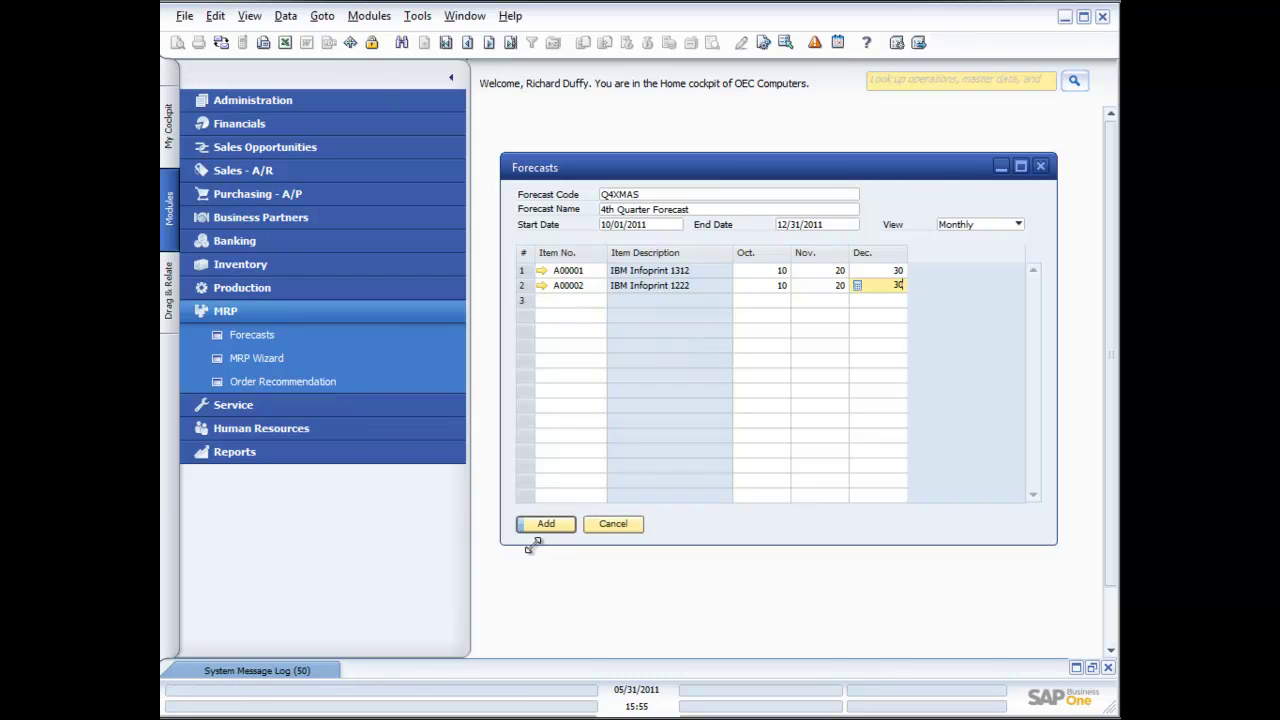
left_click(556, 524)
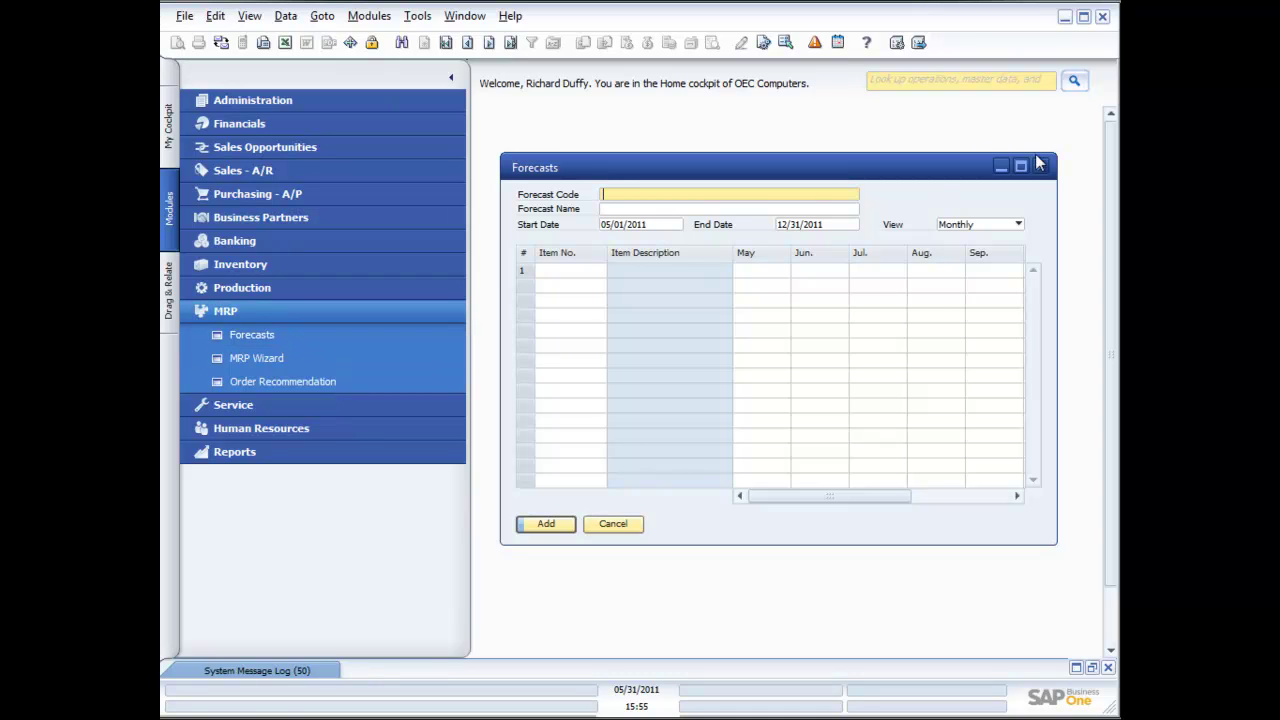
left_click(1040, 166)
Launch the MRP Wizard and create a new scenario named 'Xmas Forecast Scenario'
left_click(240, 358)
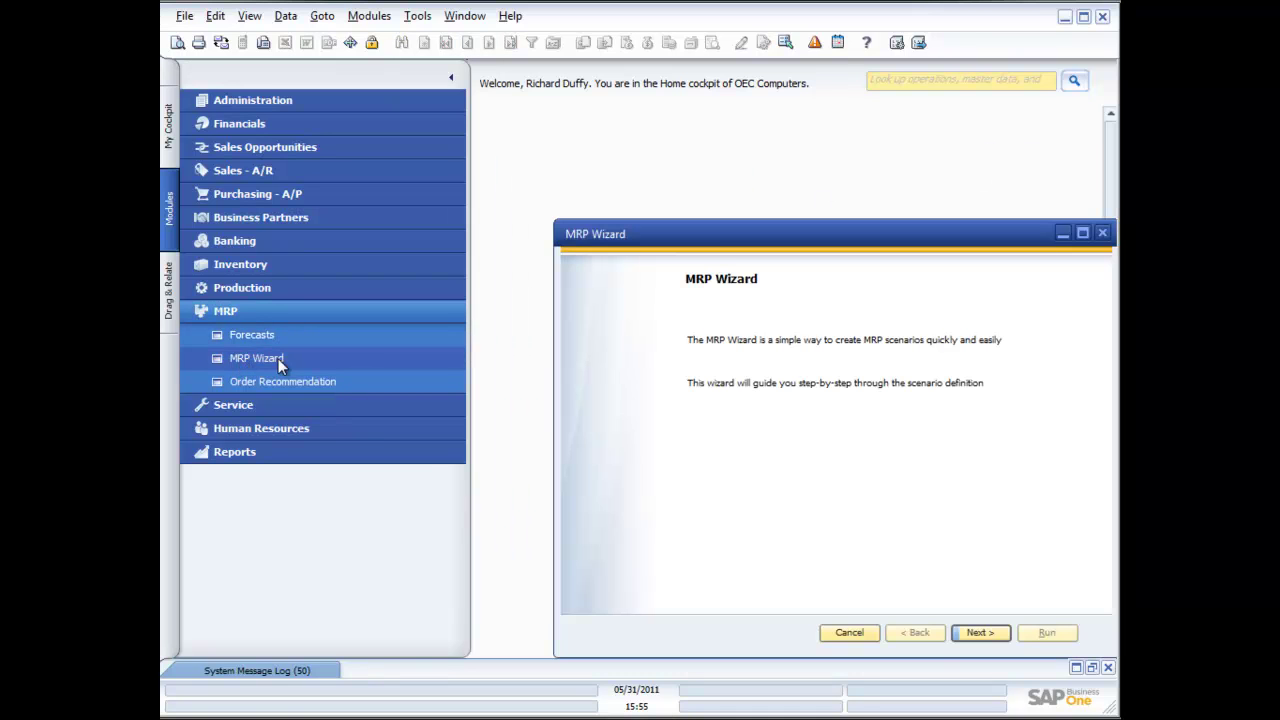
mouse_move(705, 249)
left_mouse_down()
mouse_move(628, 200)
mouse_move(652, 182)
left_mouse_up()
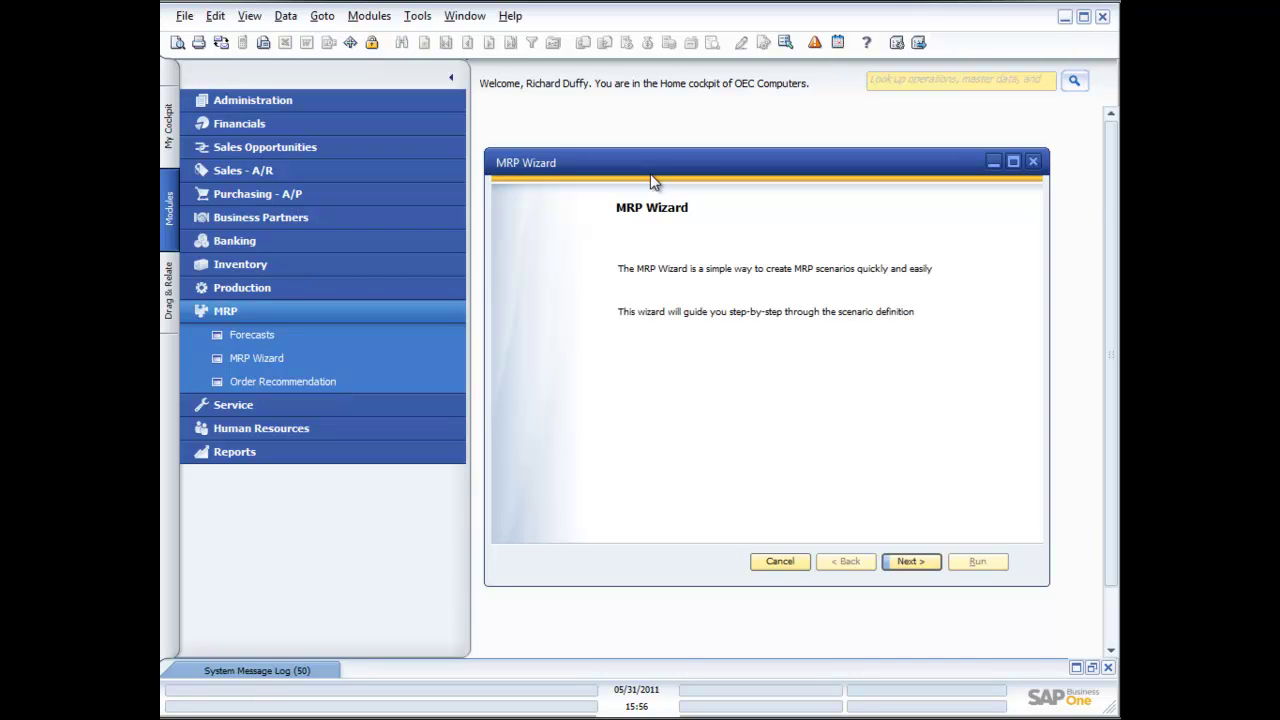
left_click(907, 562)
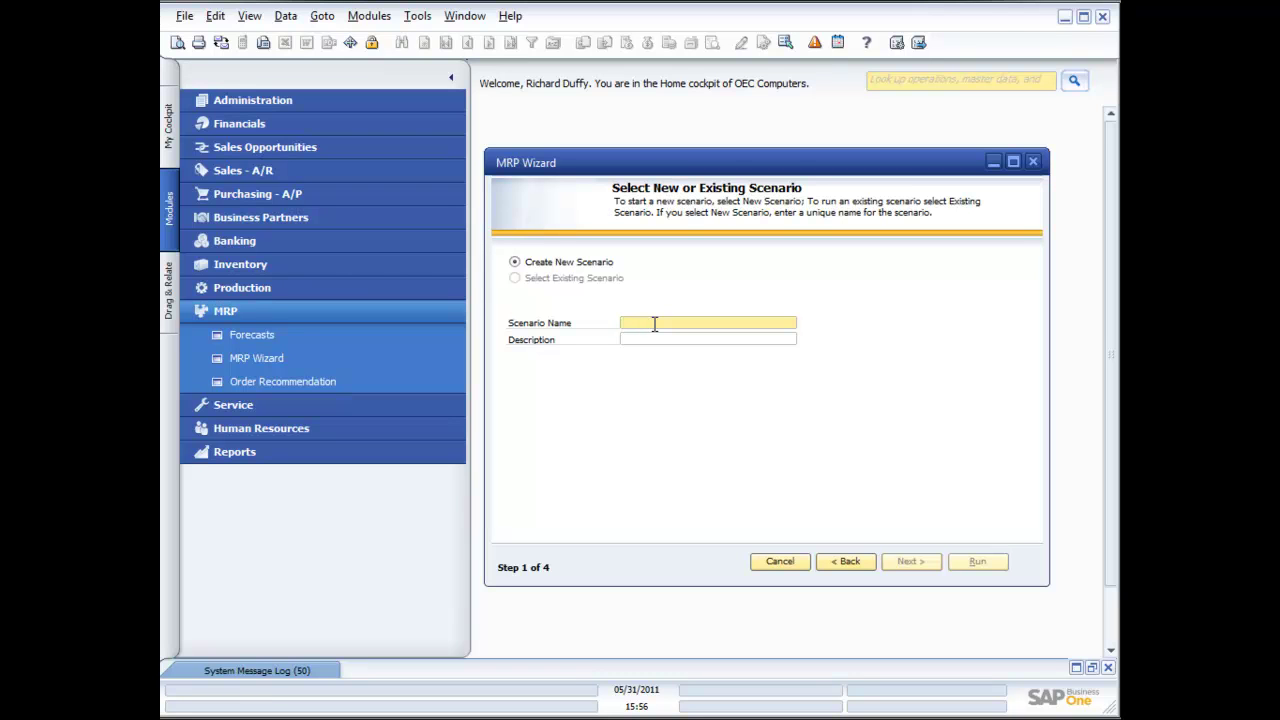
type("X")
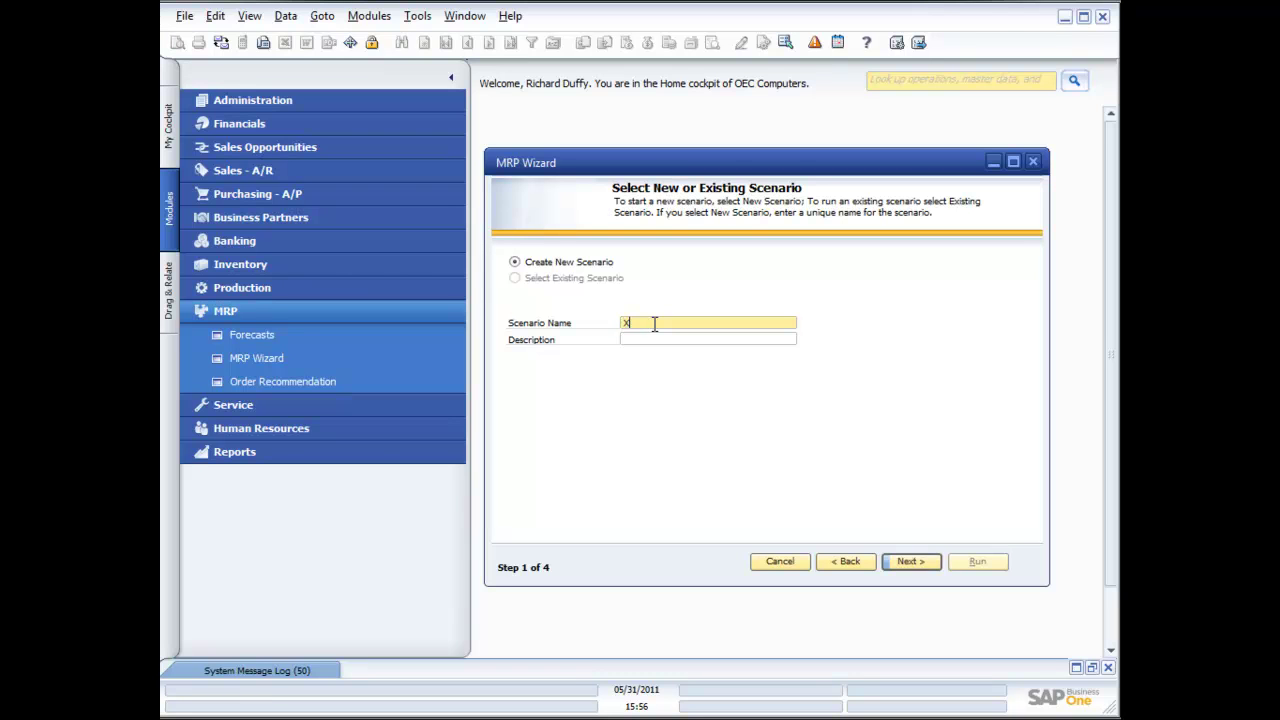
type("mas")
type(" Forecast ")
type("Scenari")
type("o")
left_click(689, 339)
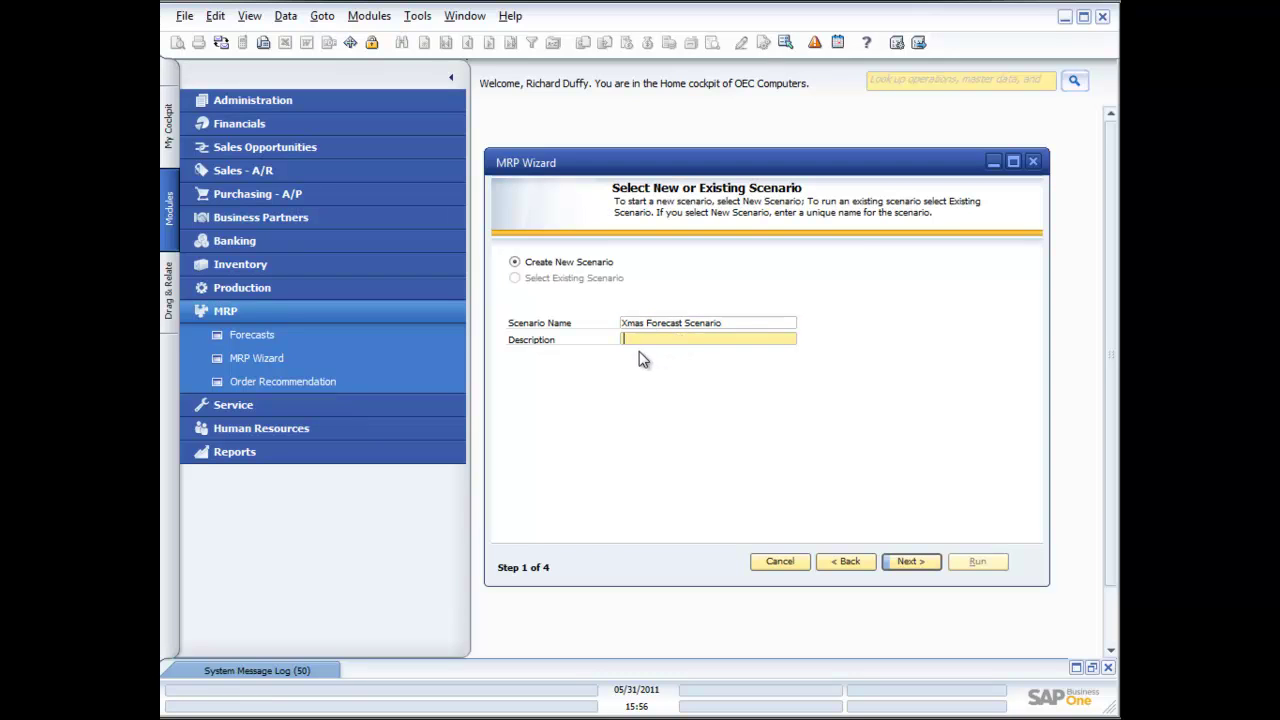
left_click(912, 562)
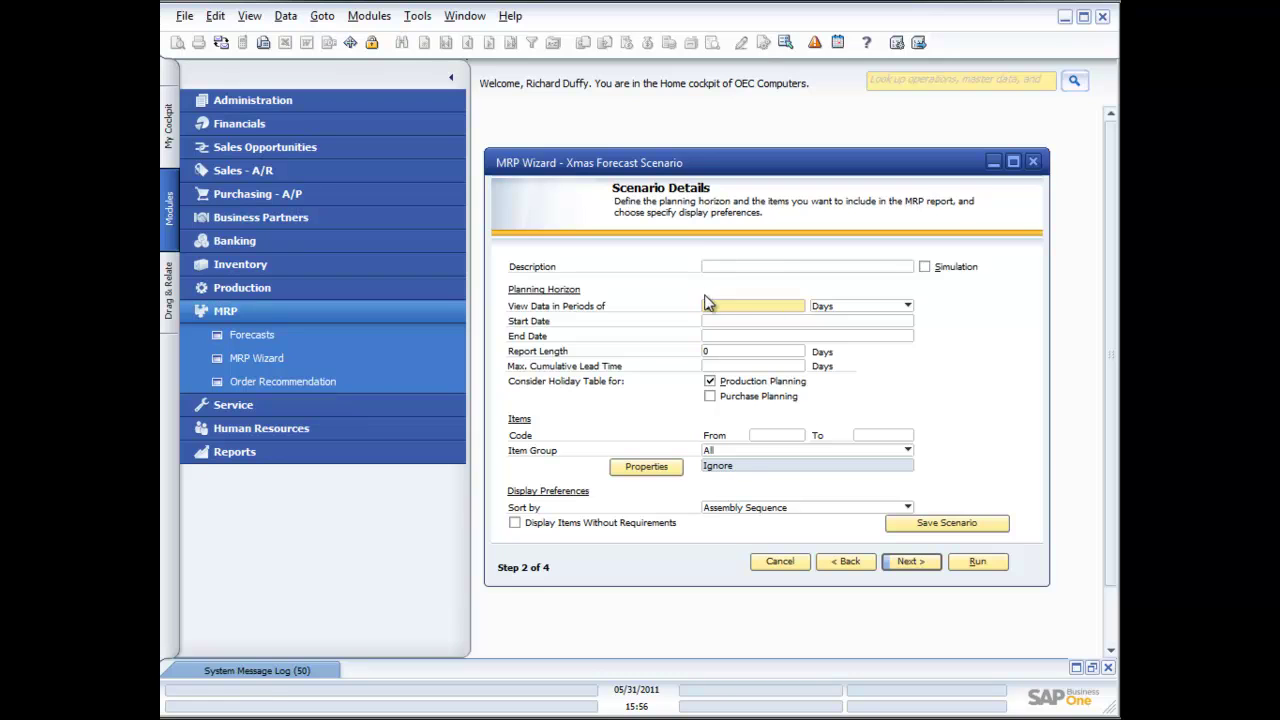
Enter the description 'Xmas Forecast Scenario' and tick the Simulation checkbox
left_click(728, 266)
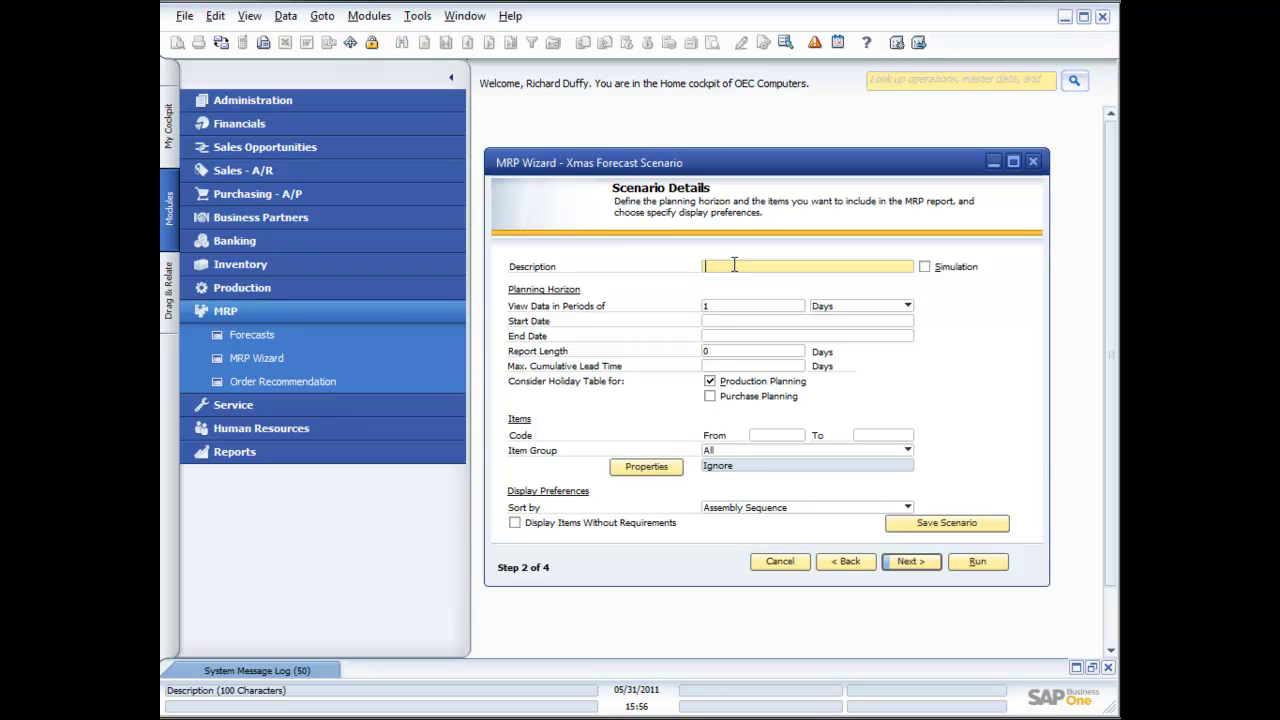
type("X")
type("mas")
type(" Forecas")
type("t Scena")
type("rio")
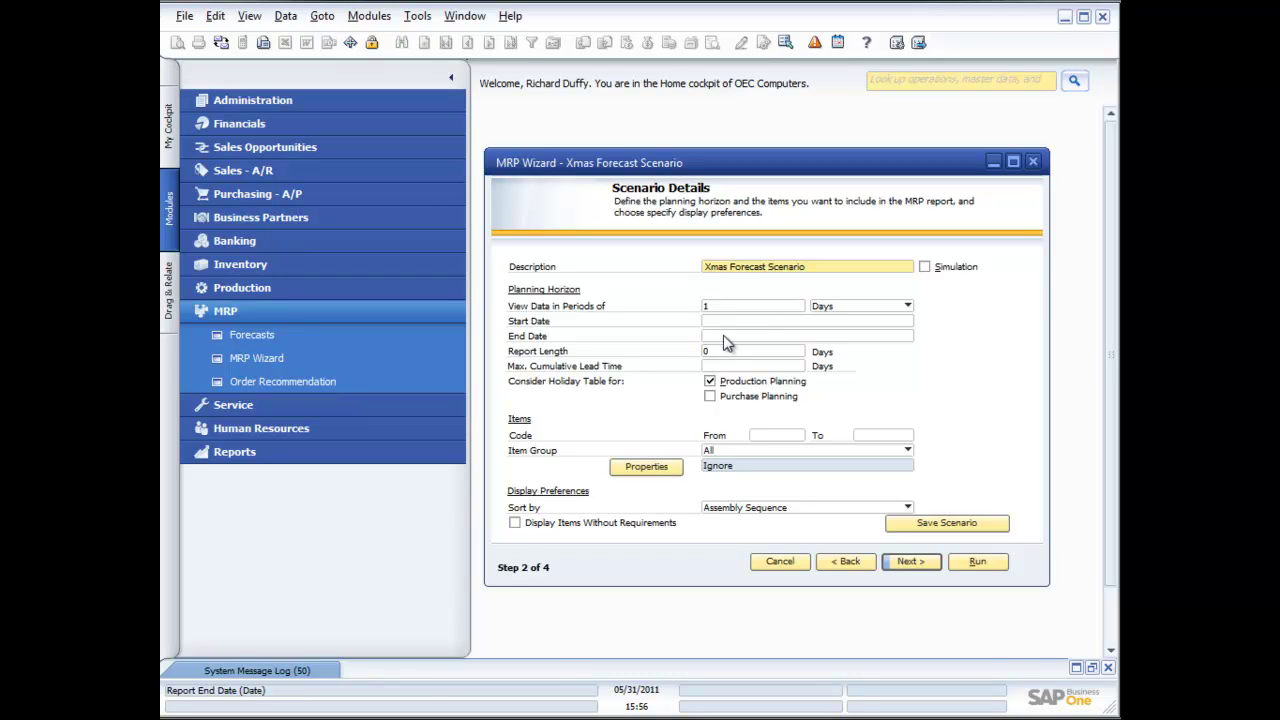
left_click(925, 268)
left_click(752, 306)
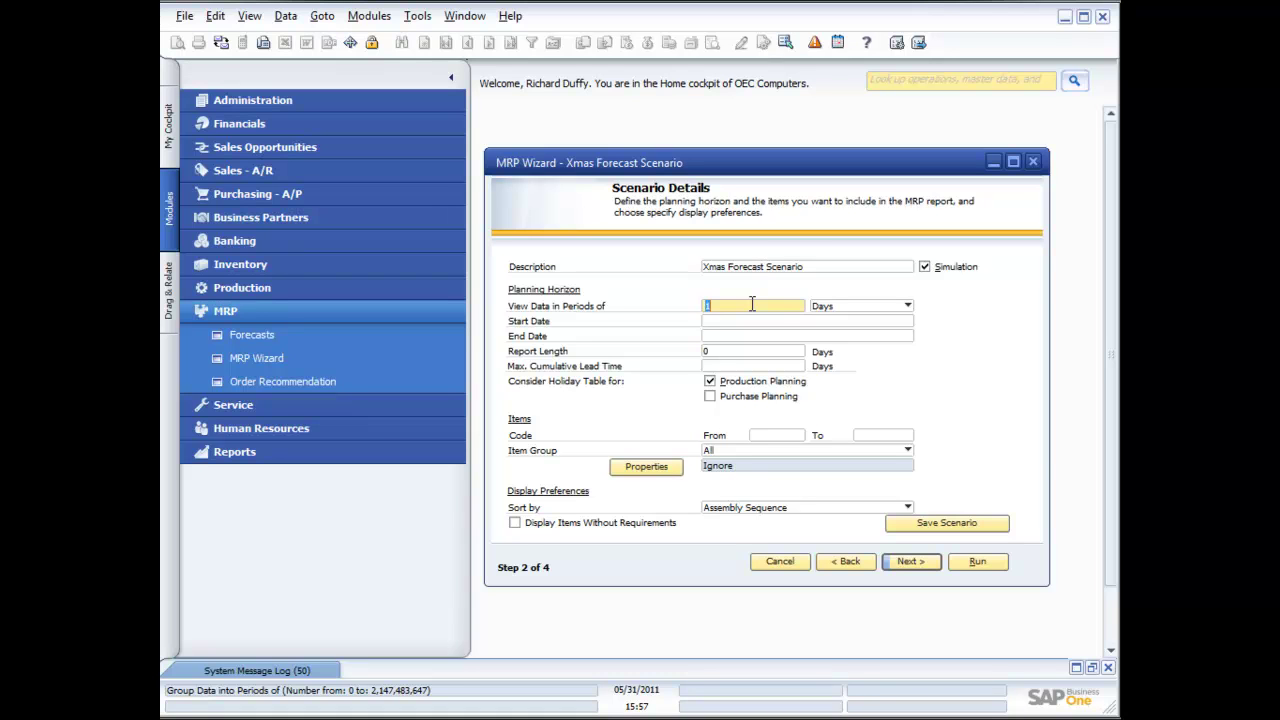
Group the report data in weeks starting 09/26/2011
left_click(907, 305)
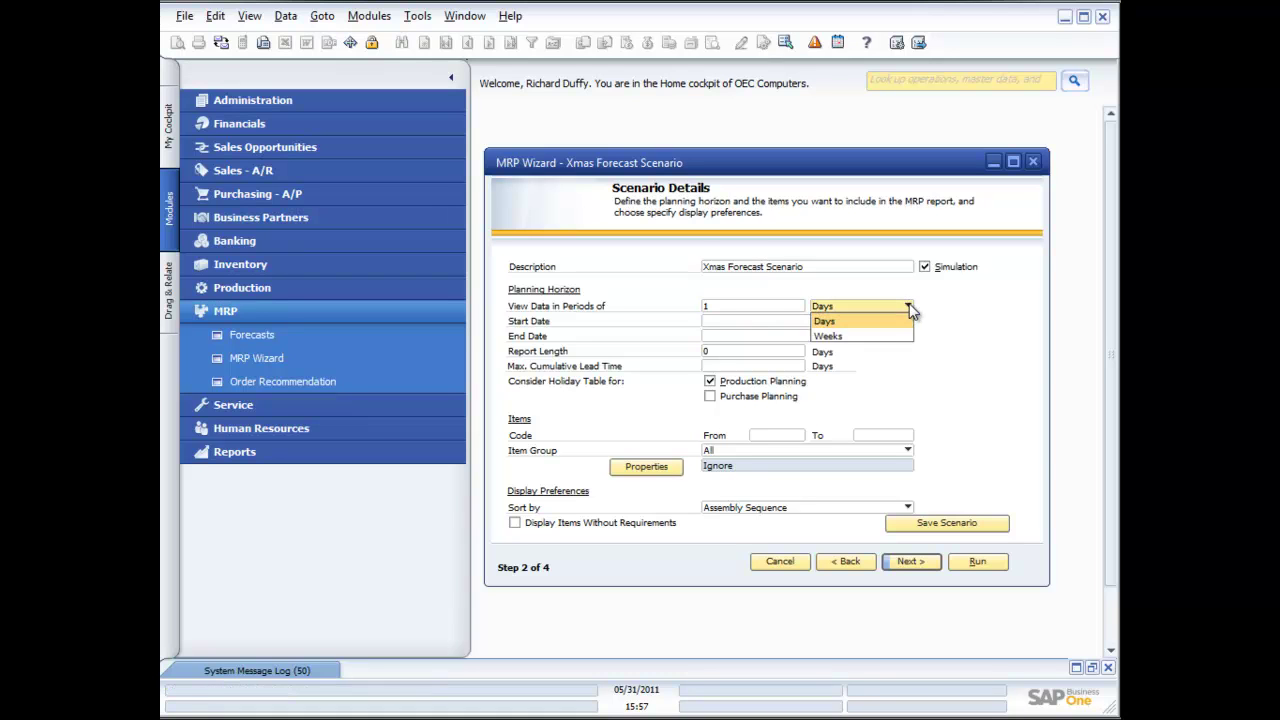
left_click(861, 338)
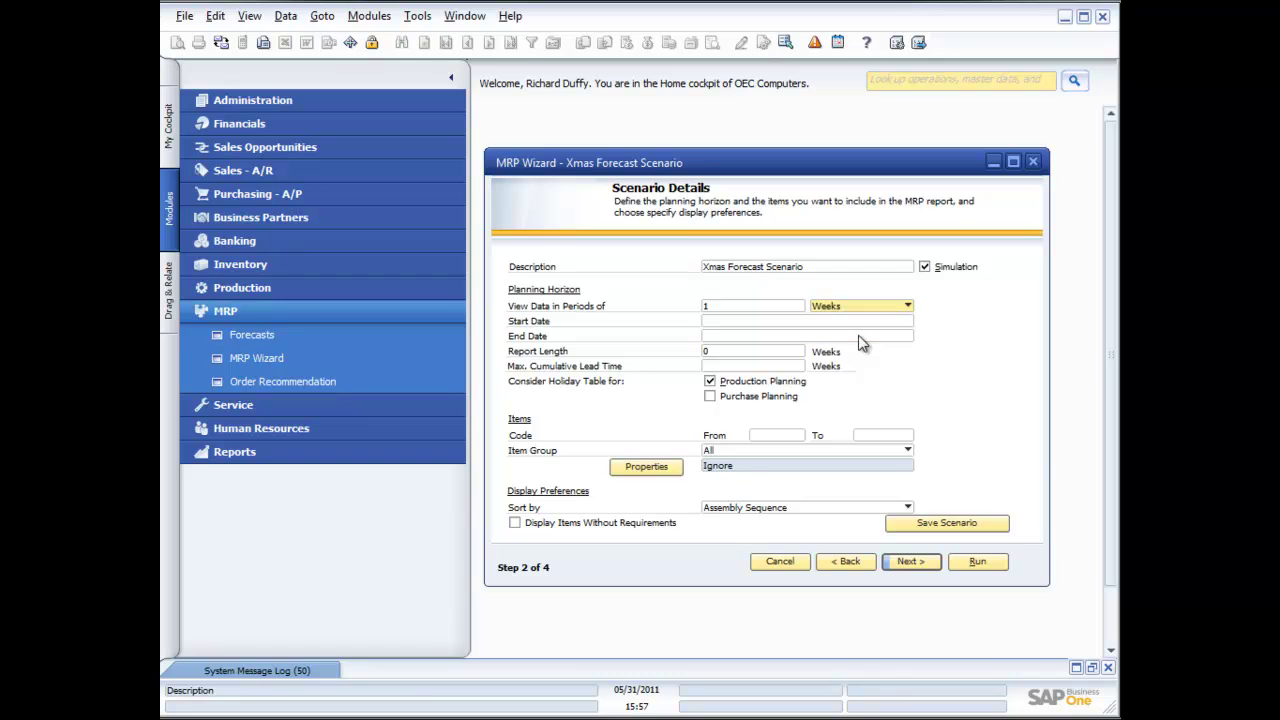
left_click(718, 323)
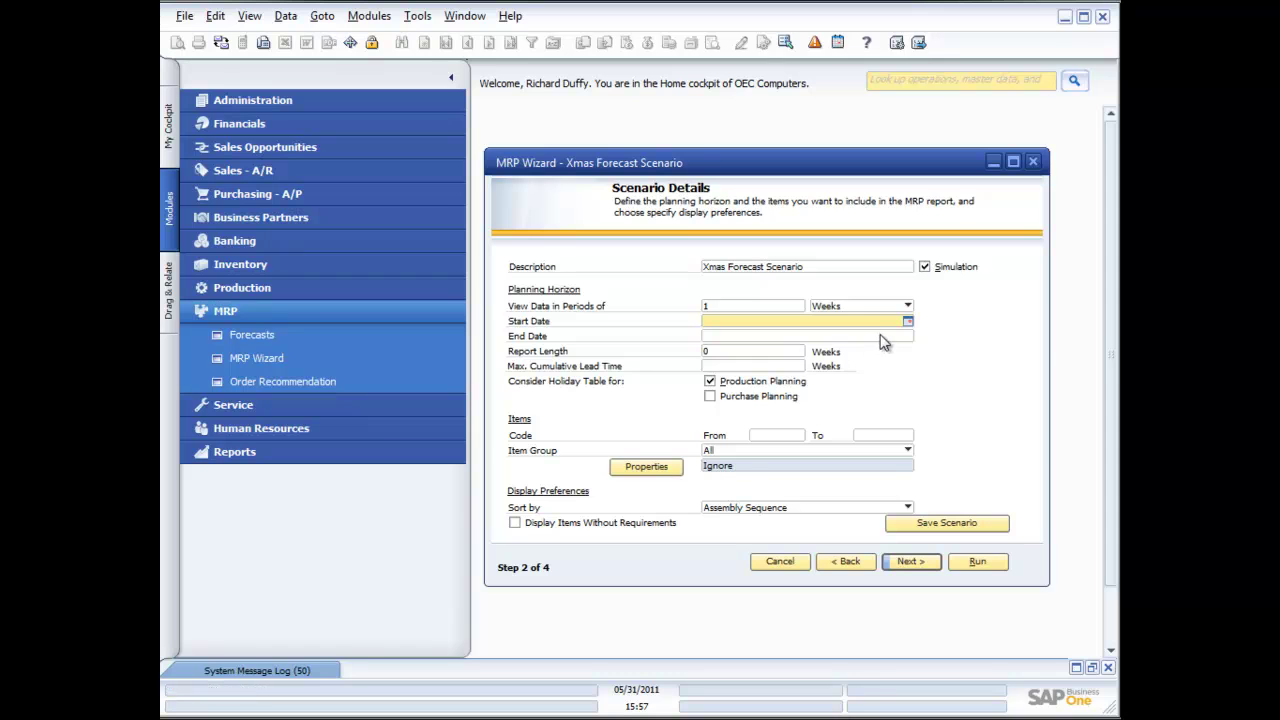
left_click(907, 321)
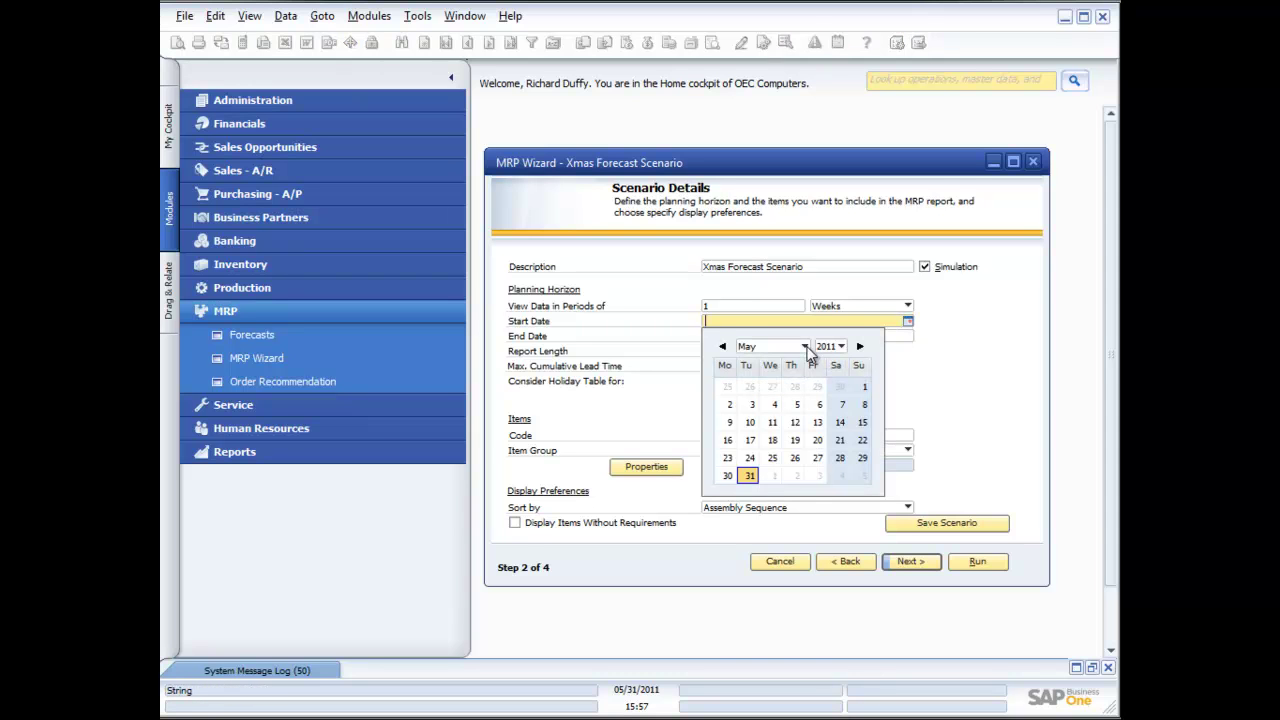
left_click(806, 346)
left_click(770, 497)
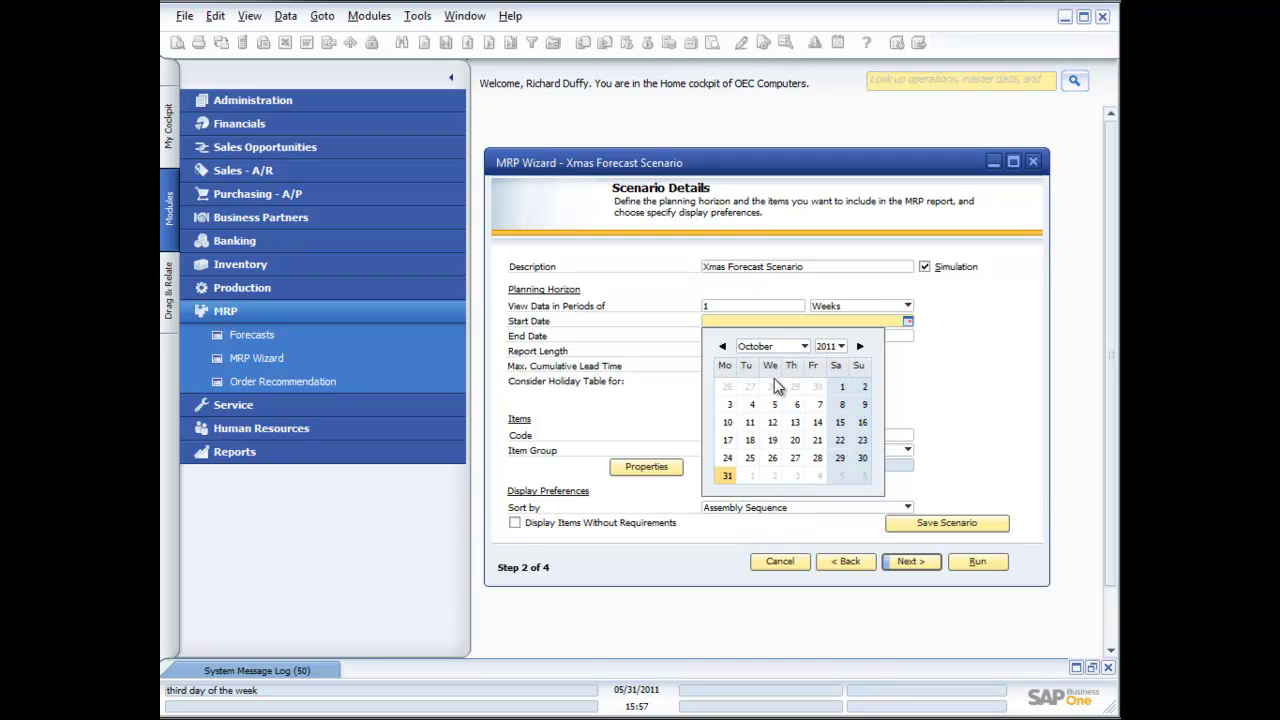
left_click(842, 387)
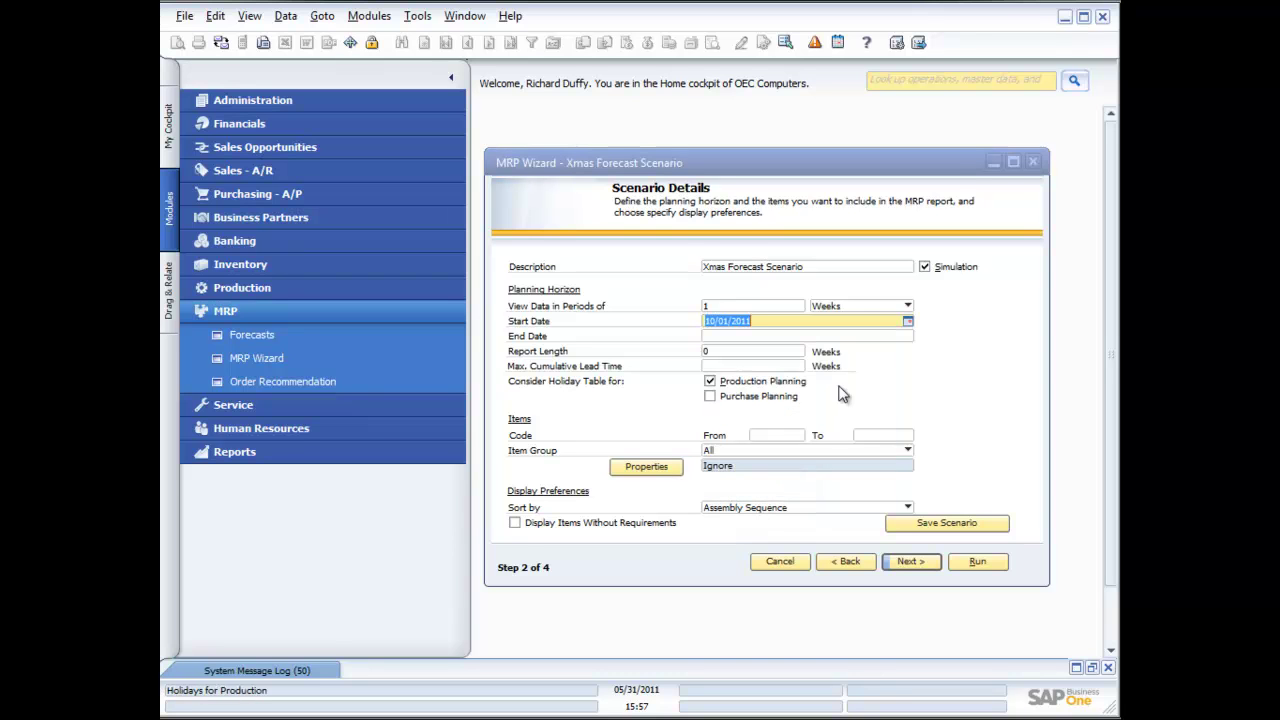
Pick December 31 as the end date, giving a 14-week horizon to 01/06/2012
left_click(778, 337)
left_click(907, 336)
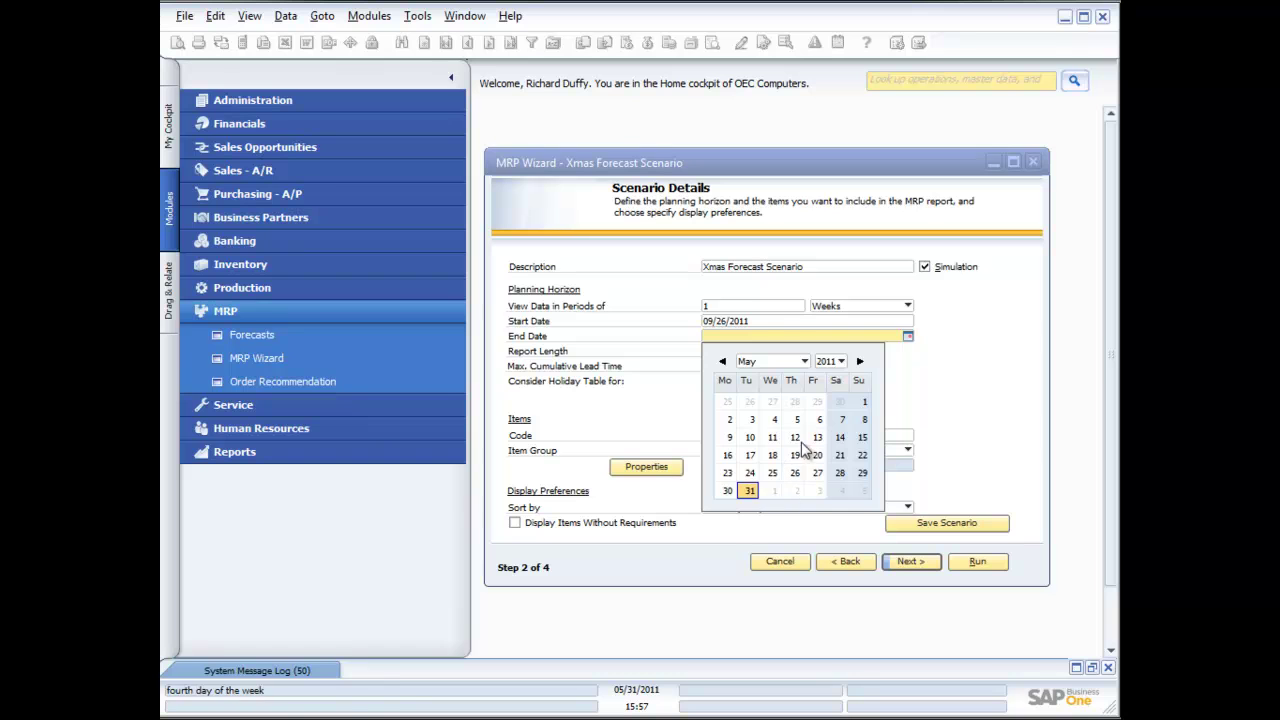
left_click(805, 362)
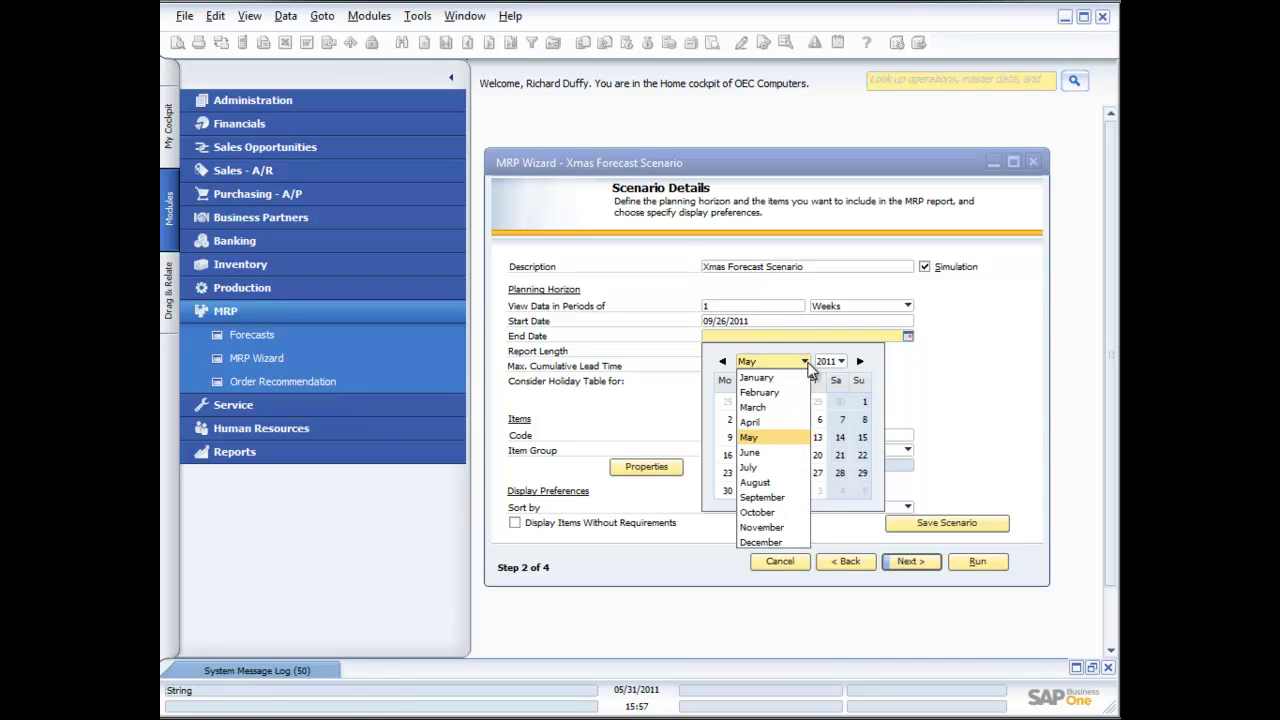
left_click(775, 542)
left_click(834, 472)
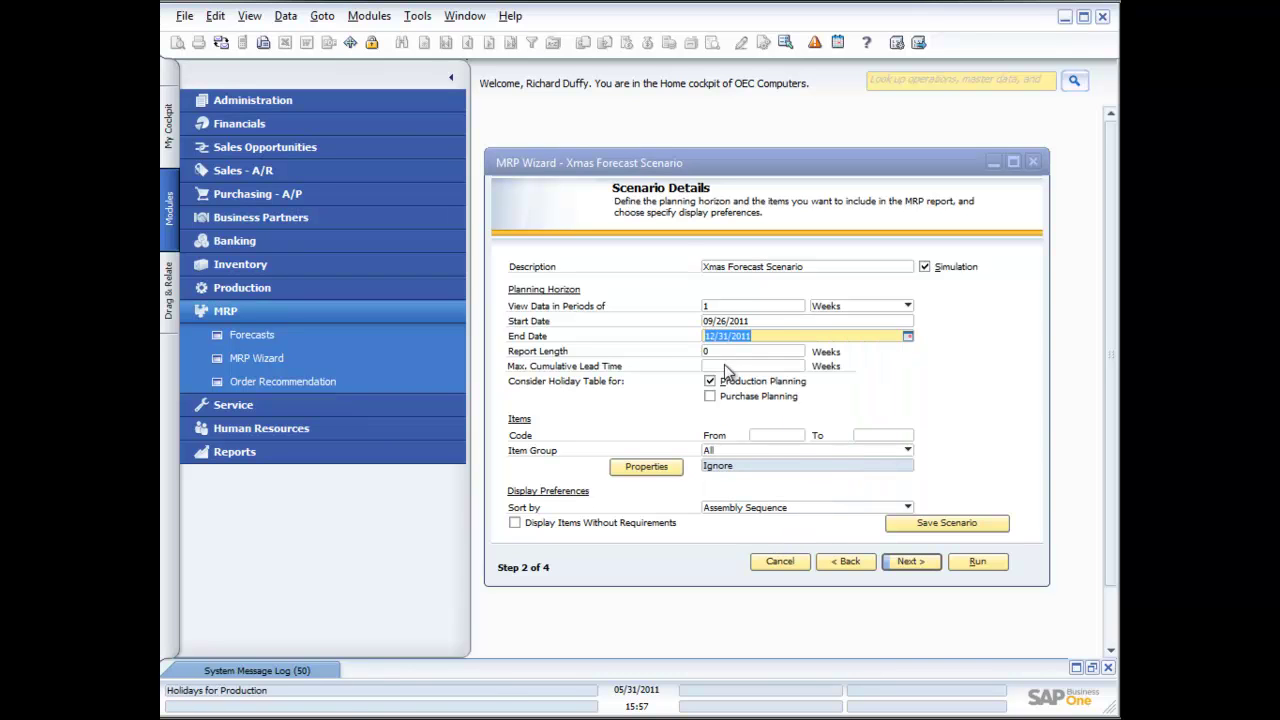
key("Tab")
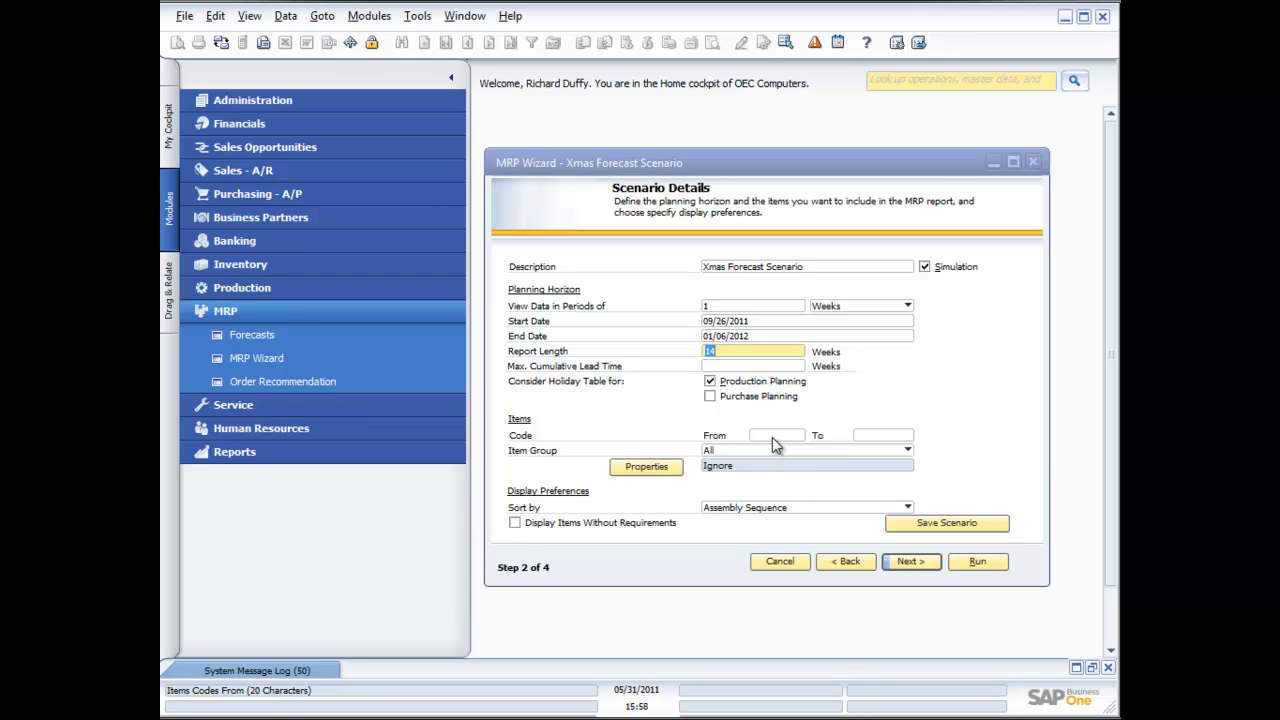
Sort the MRP report by Item Number and try to proceed
left_click(907, 508)
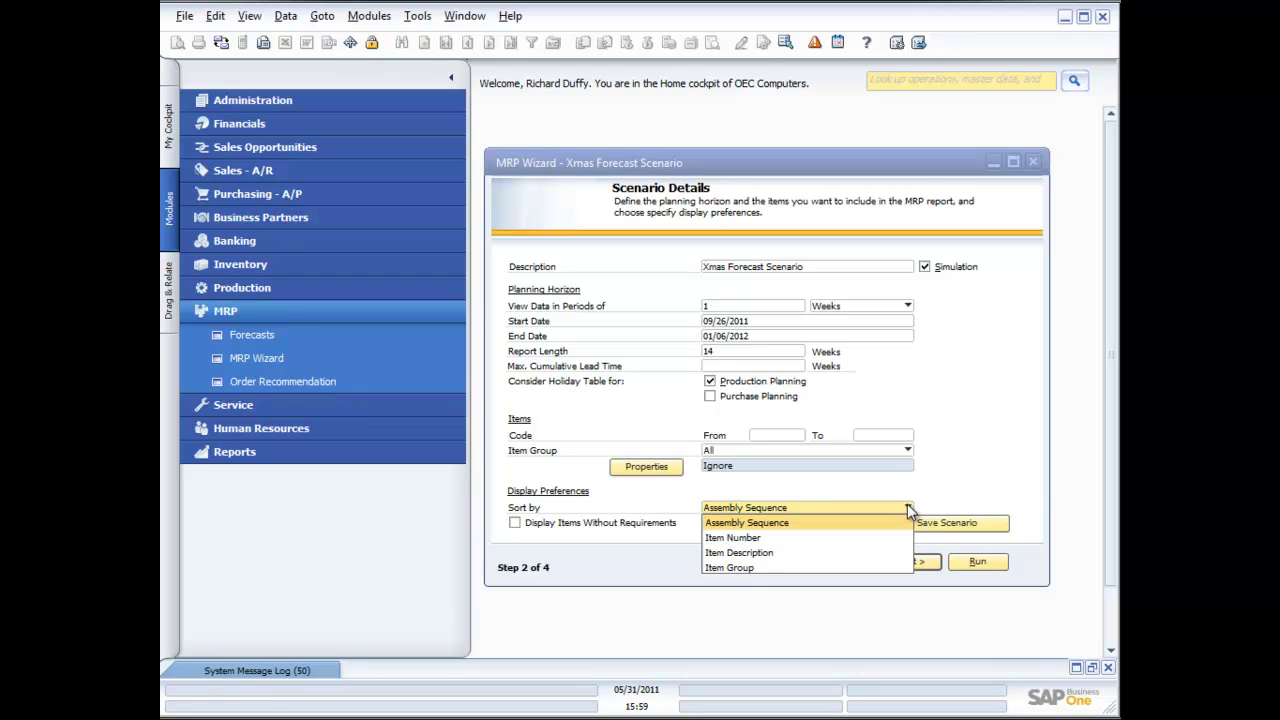
left_click(780, 539)
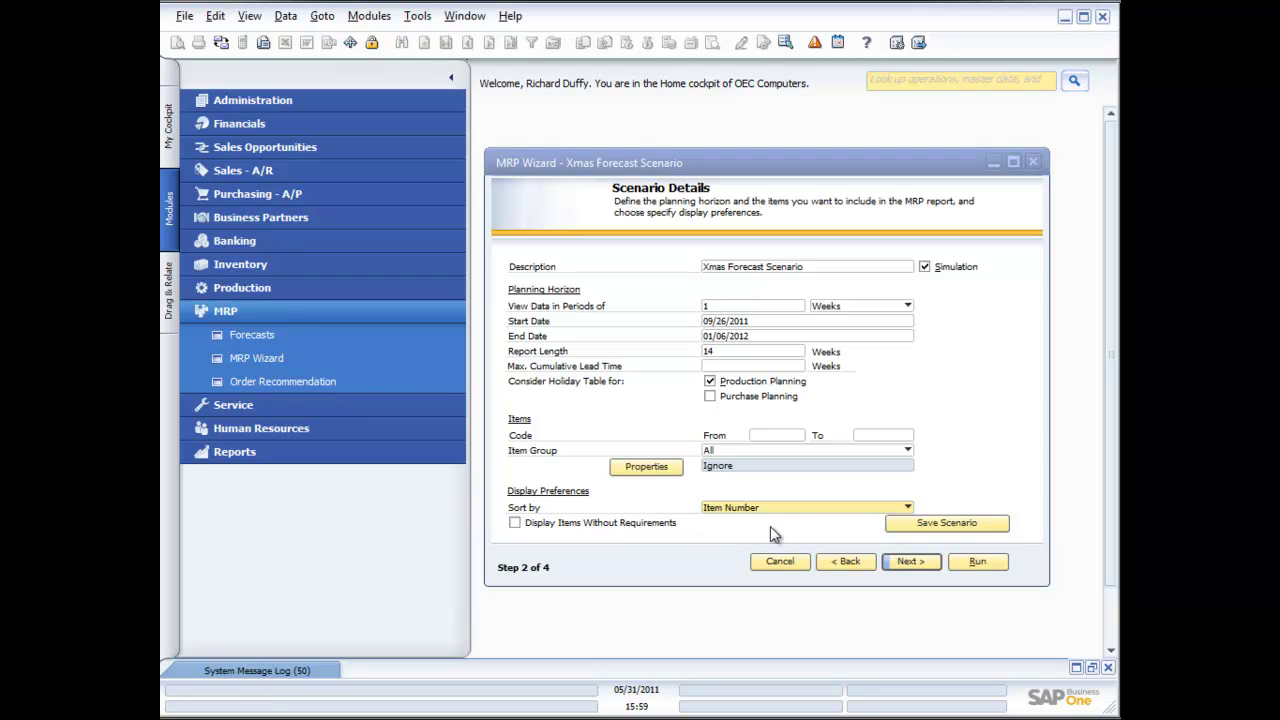
left_click(929, 531)
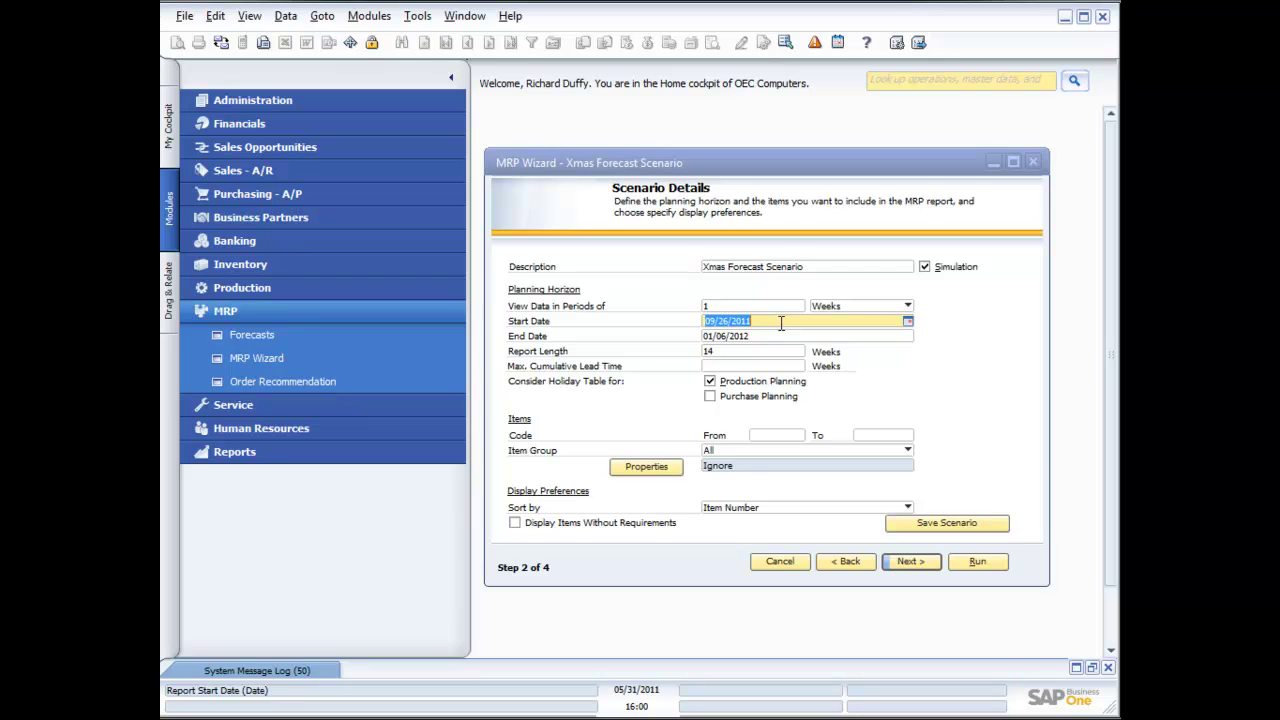
Set start 05/30/2011 and end 12/31/2011 for a 31-week horizon, then save the scenario
type("d")
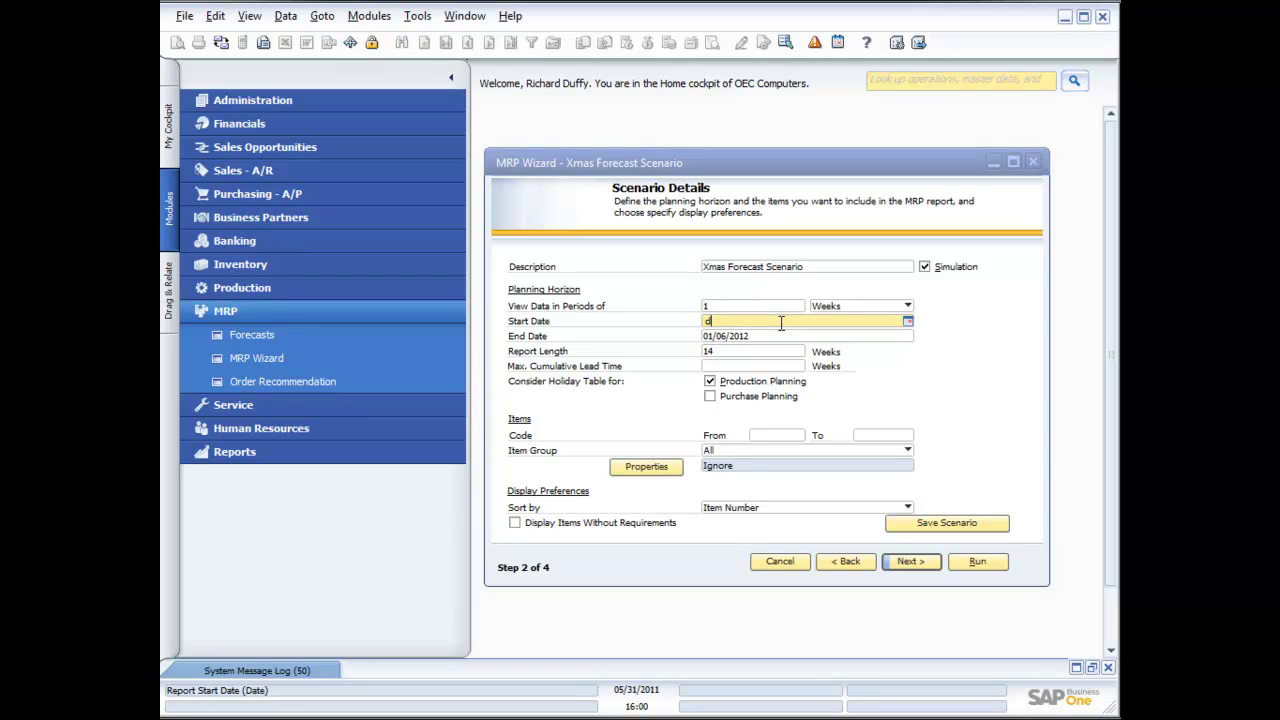
key("Tab")
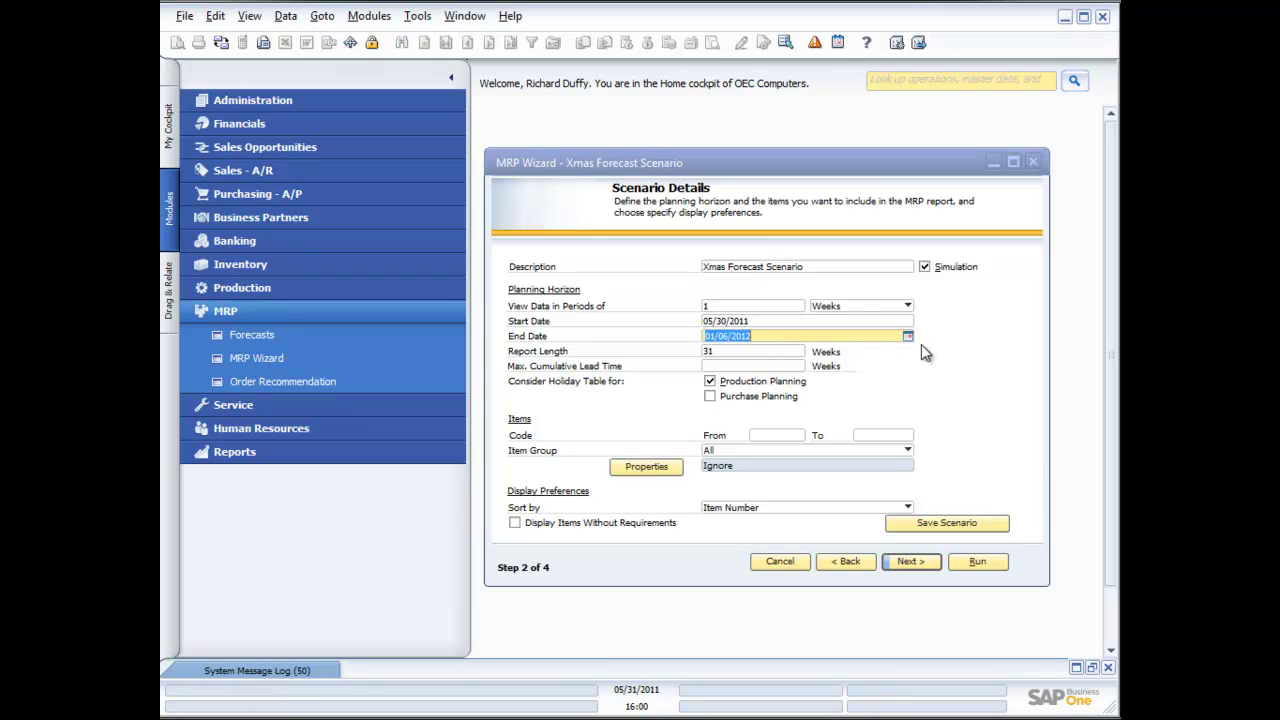
left_click(908, 337)
left_click(804, 361)
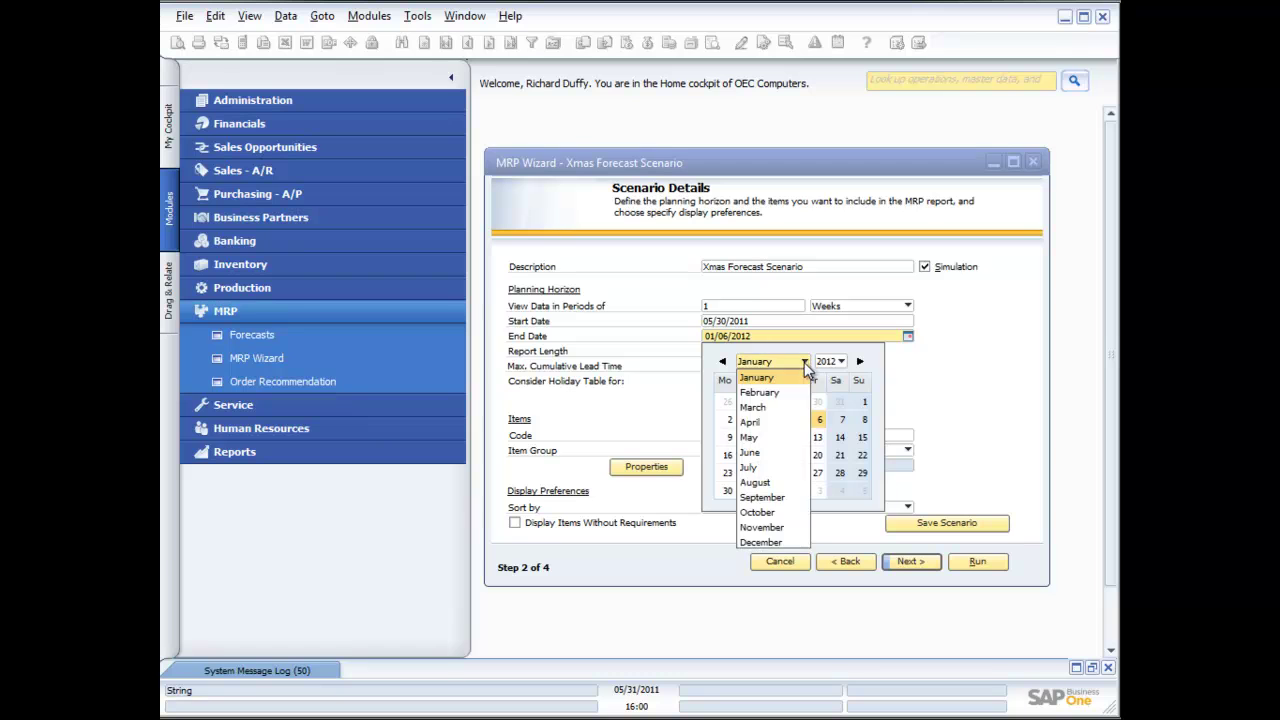
left_click(773, 547)
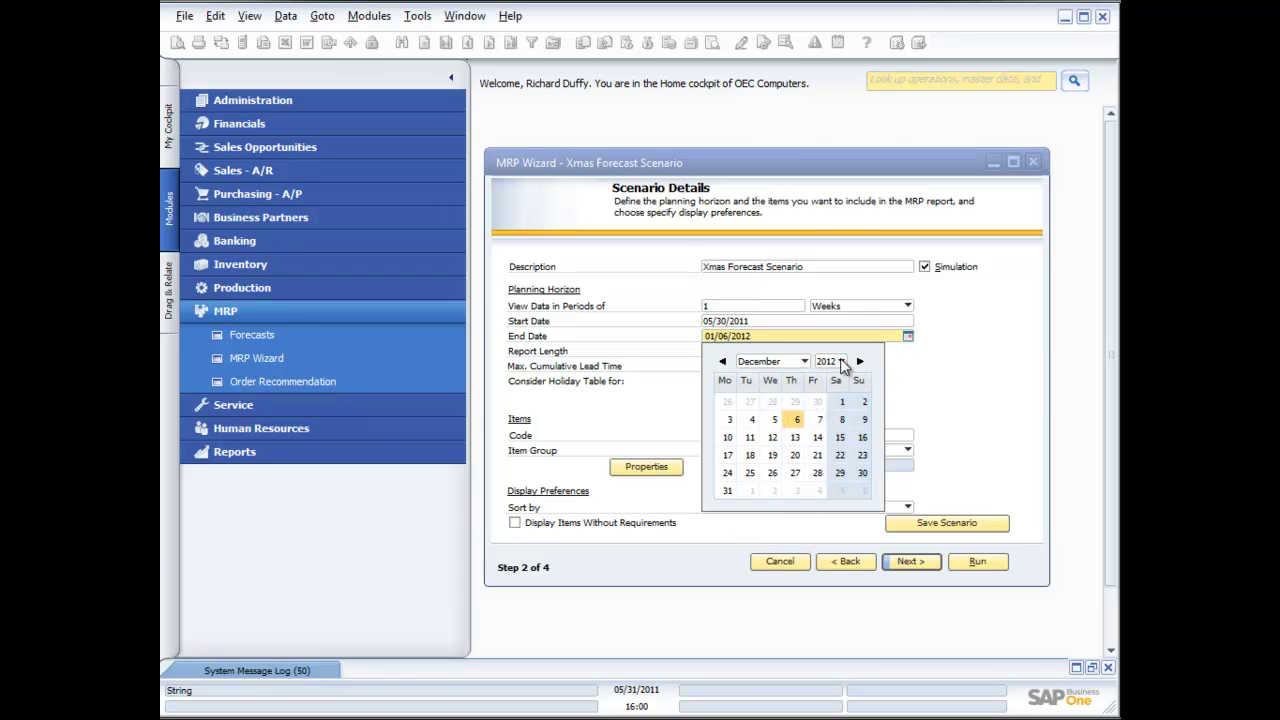
left_click(841, 361)
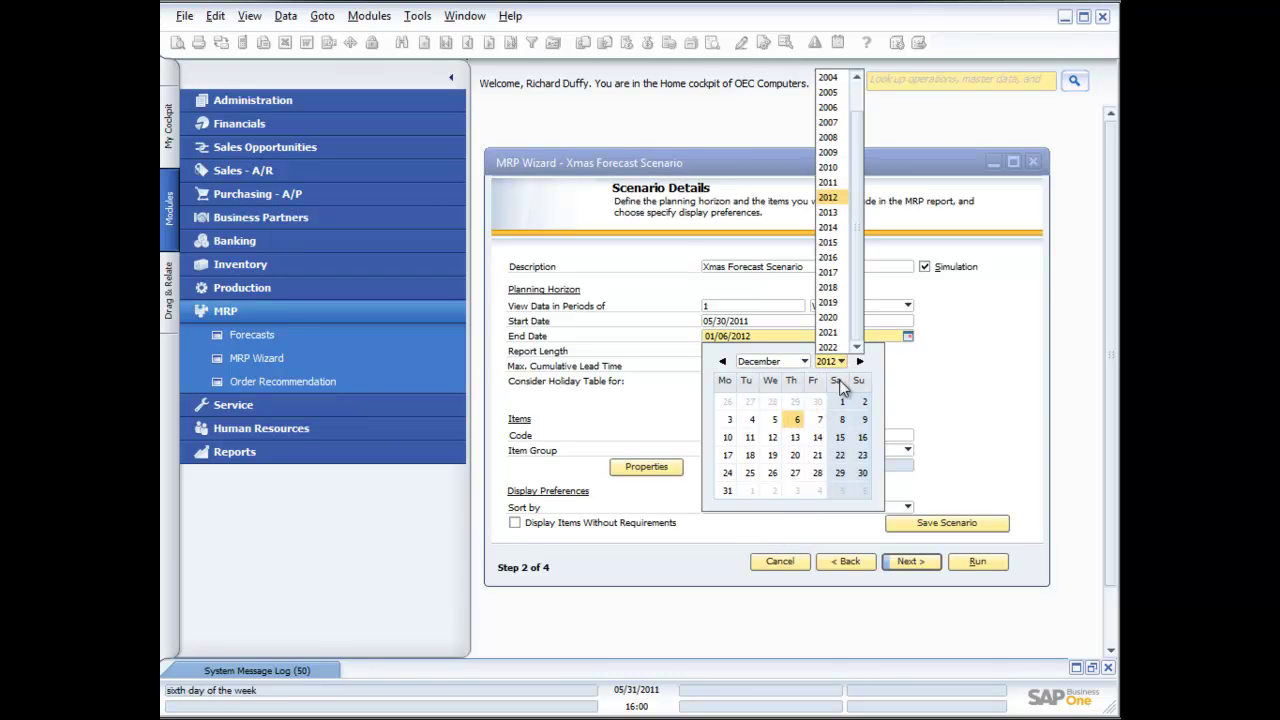
left_click(828, 182)
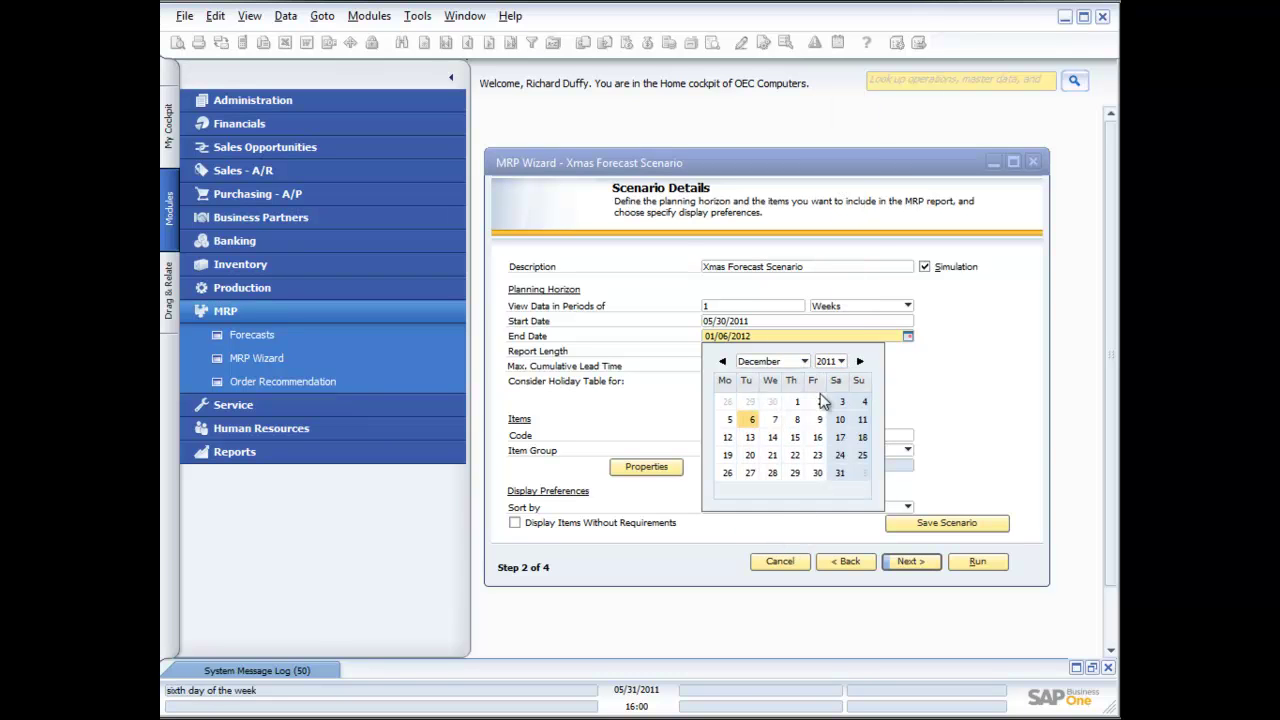
left_click(839, 473)
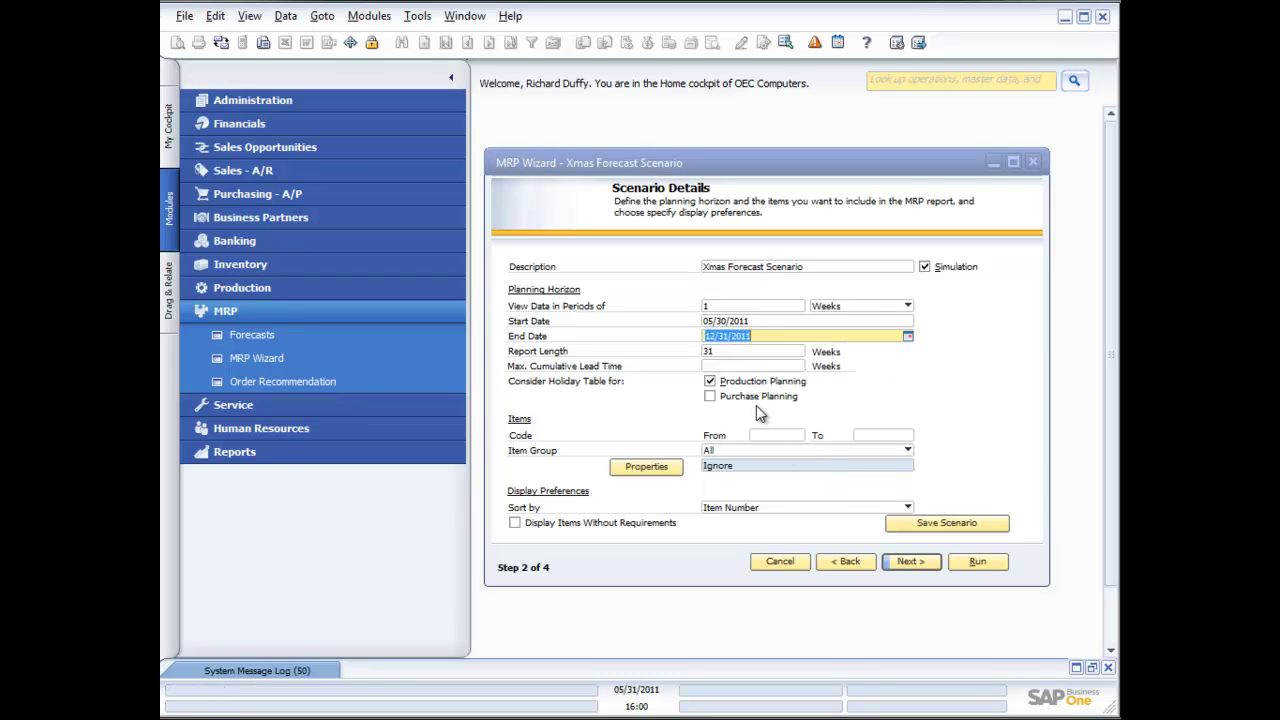
key("Tab")
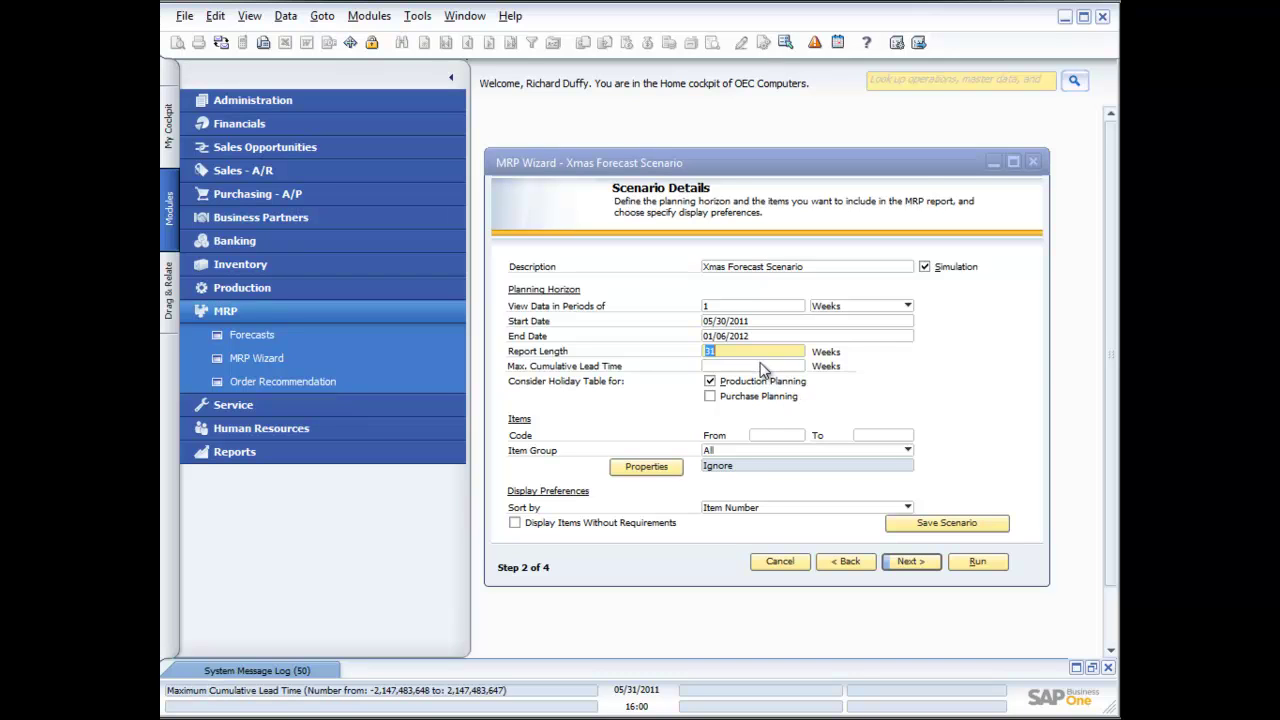
left_click(759, 366)
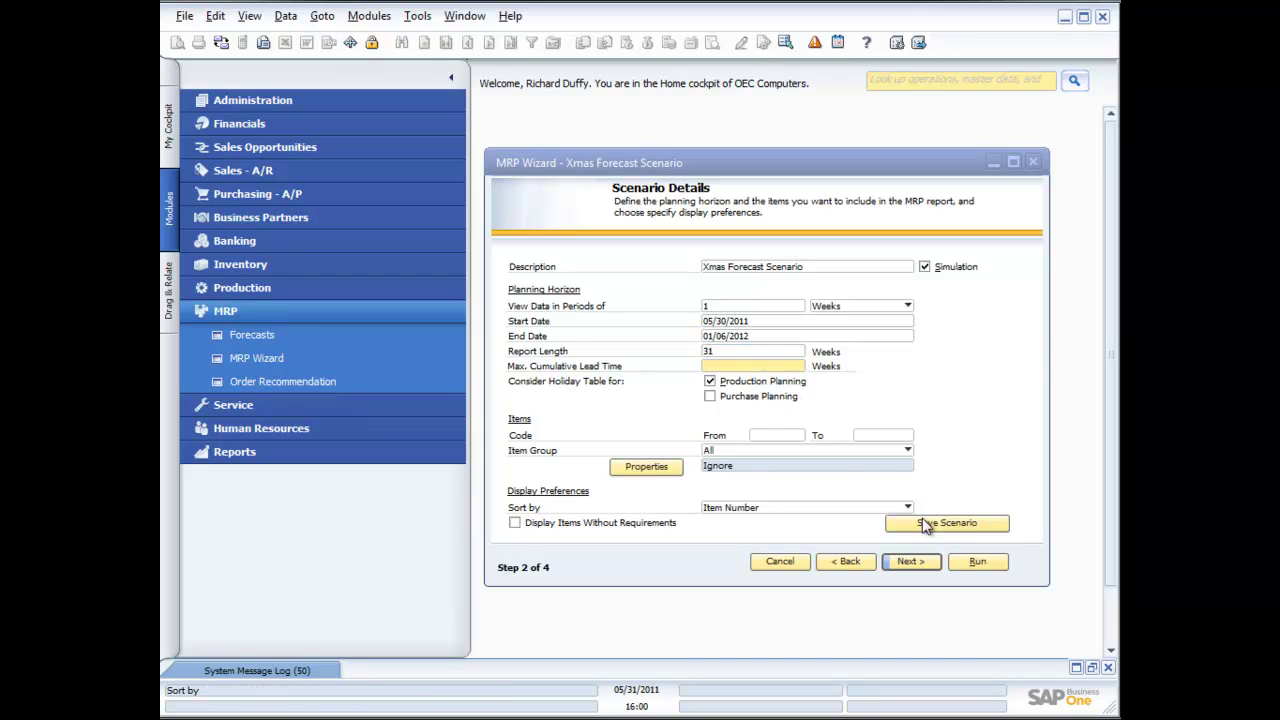
left_click(948, 525)
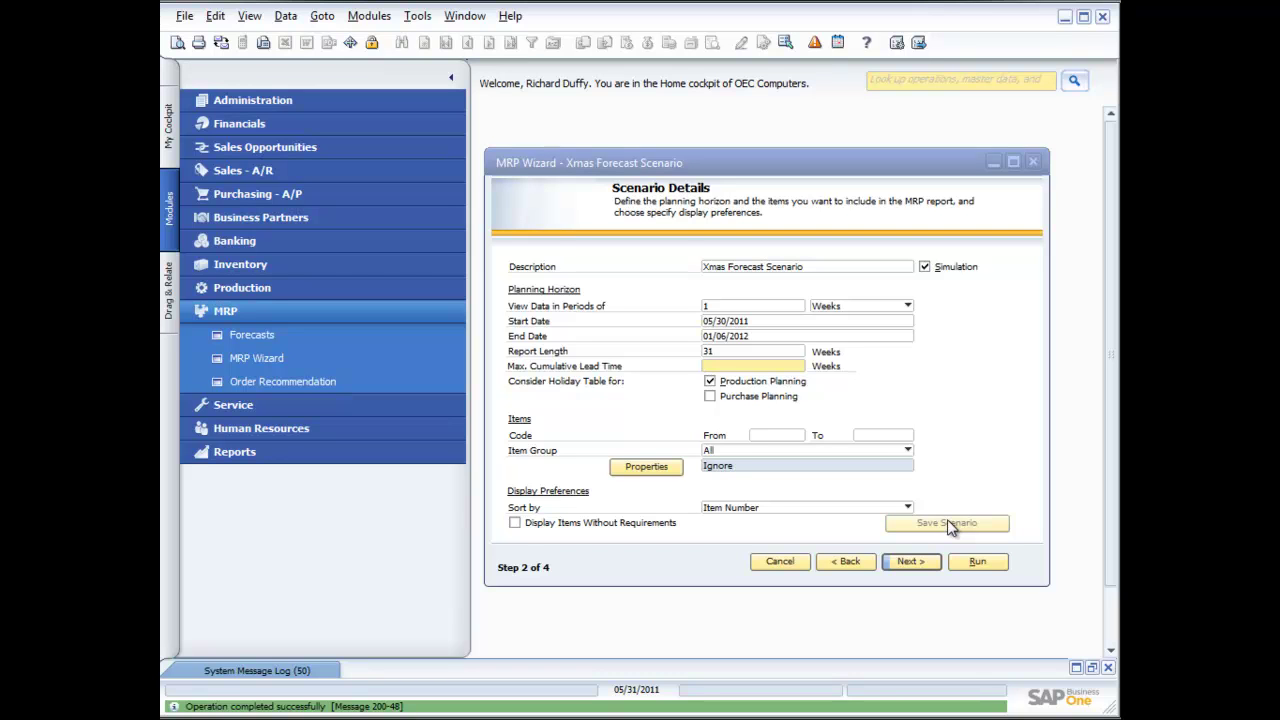
Add production orders and the 4th Quarter Forecast to the scenario's data sources
left_click(914, 563)
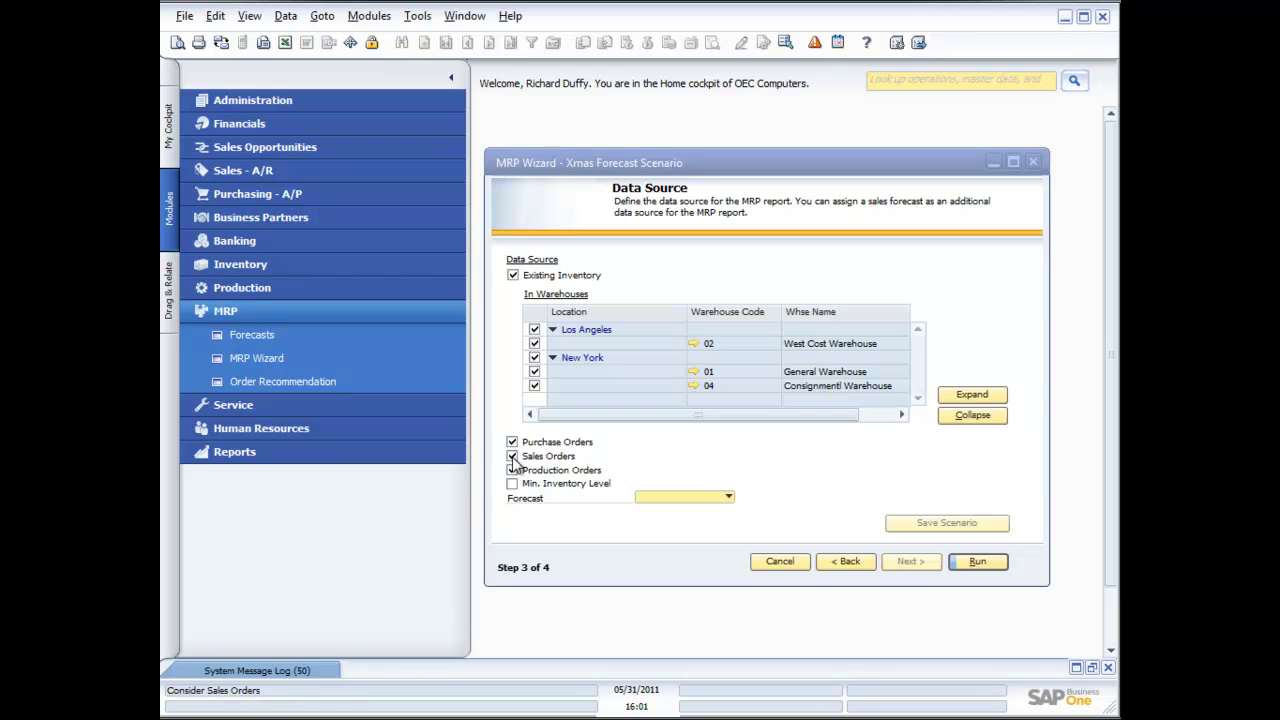
left_click(513, 470)
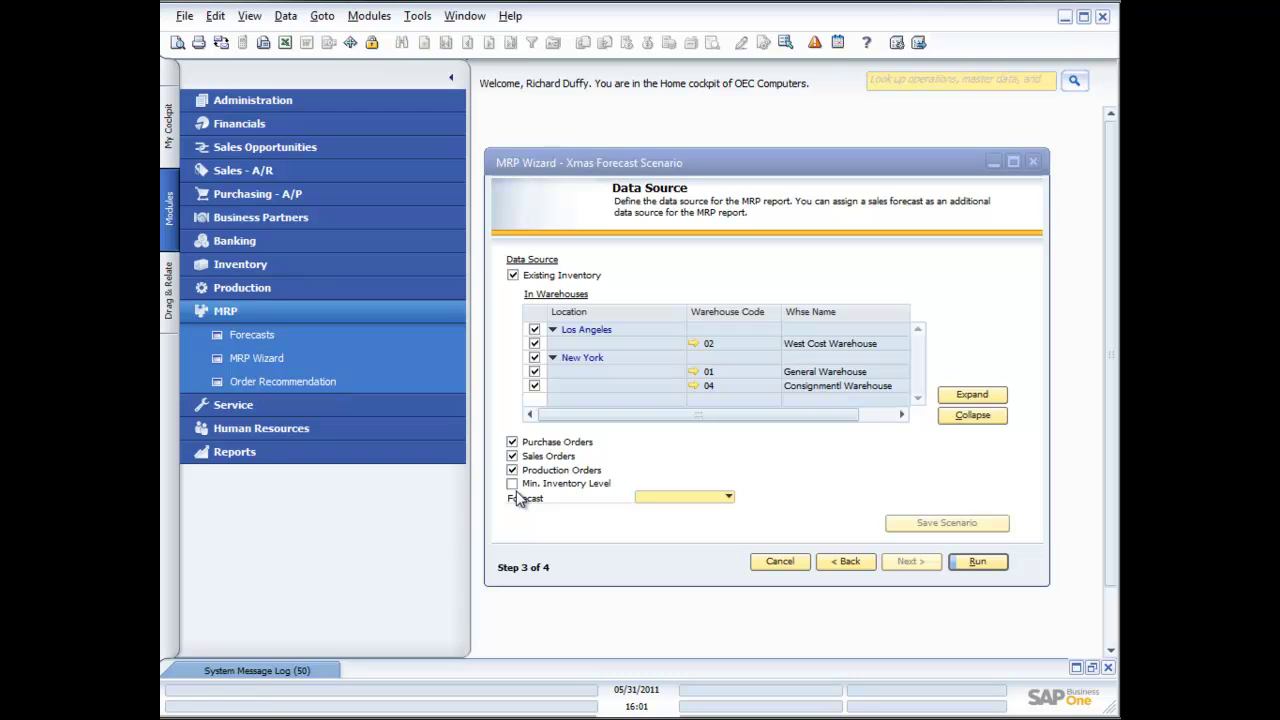
left_click(727, 497)
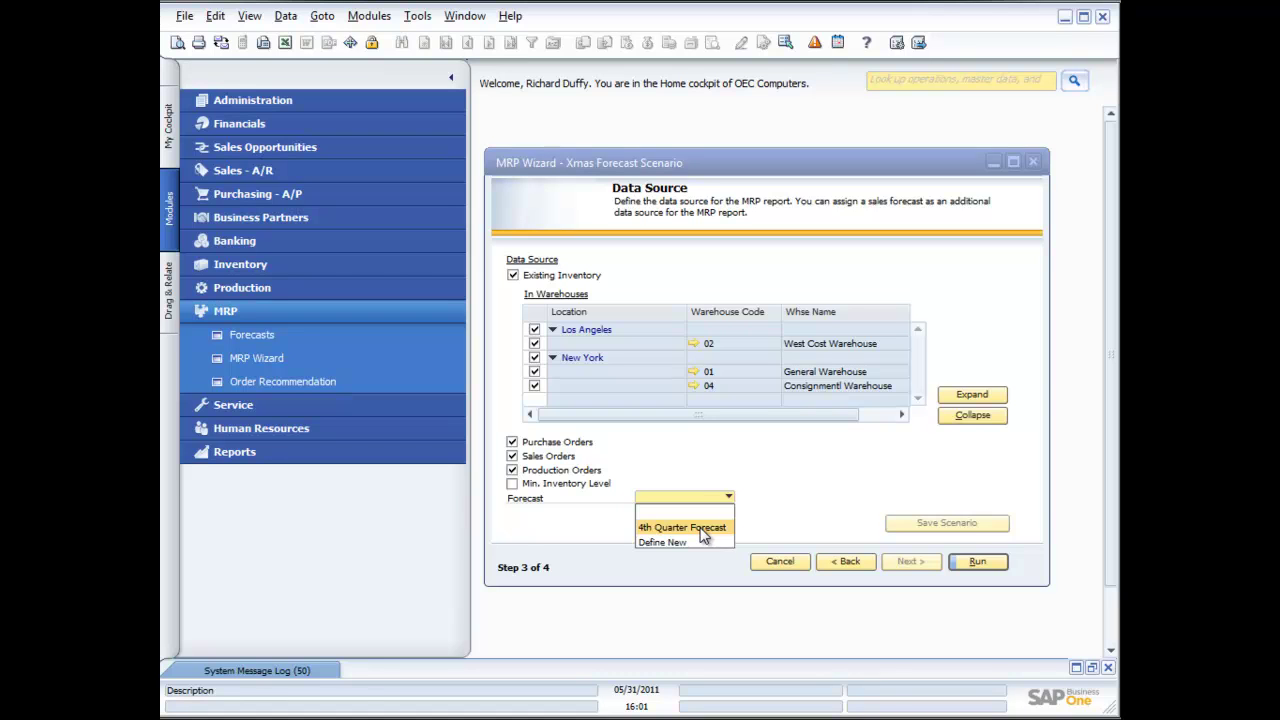
left_click(703, 530)
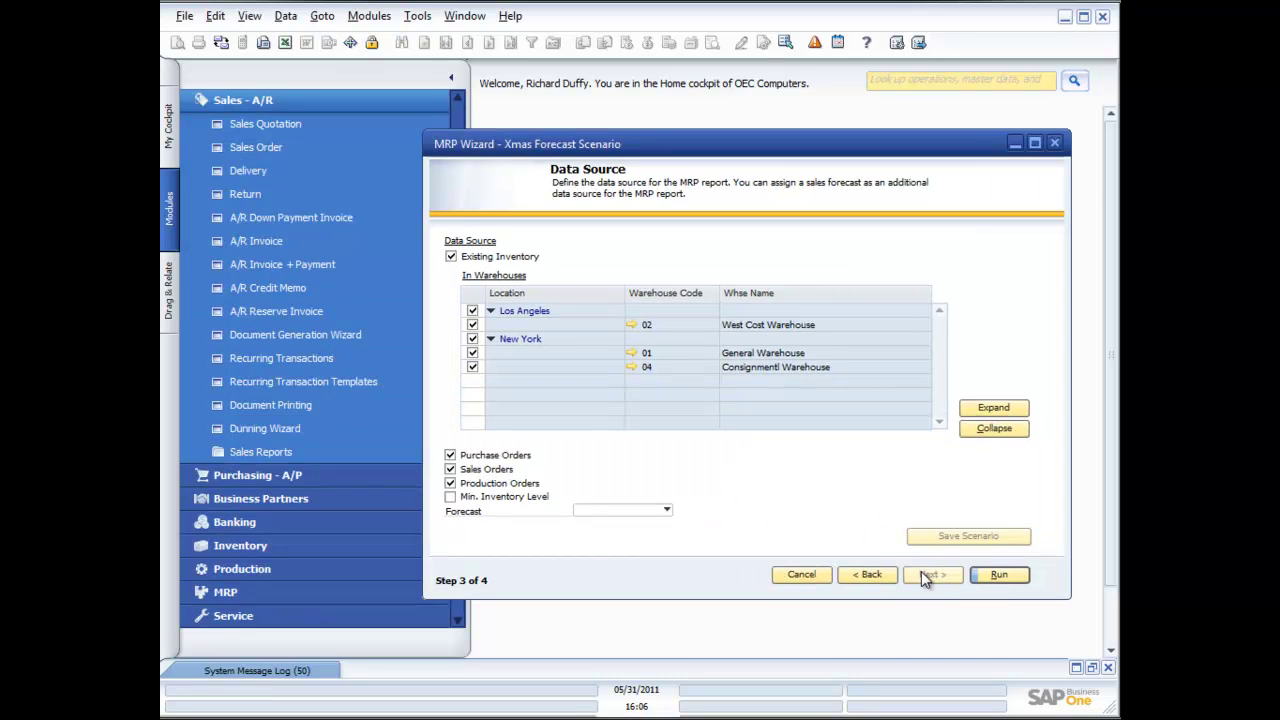
Run MRP and expand item A00001 to see its 355-unit week-23 recommendation
left_click(997, 574)
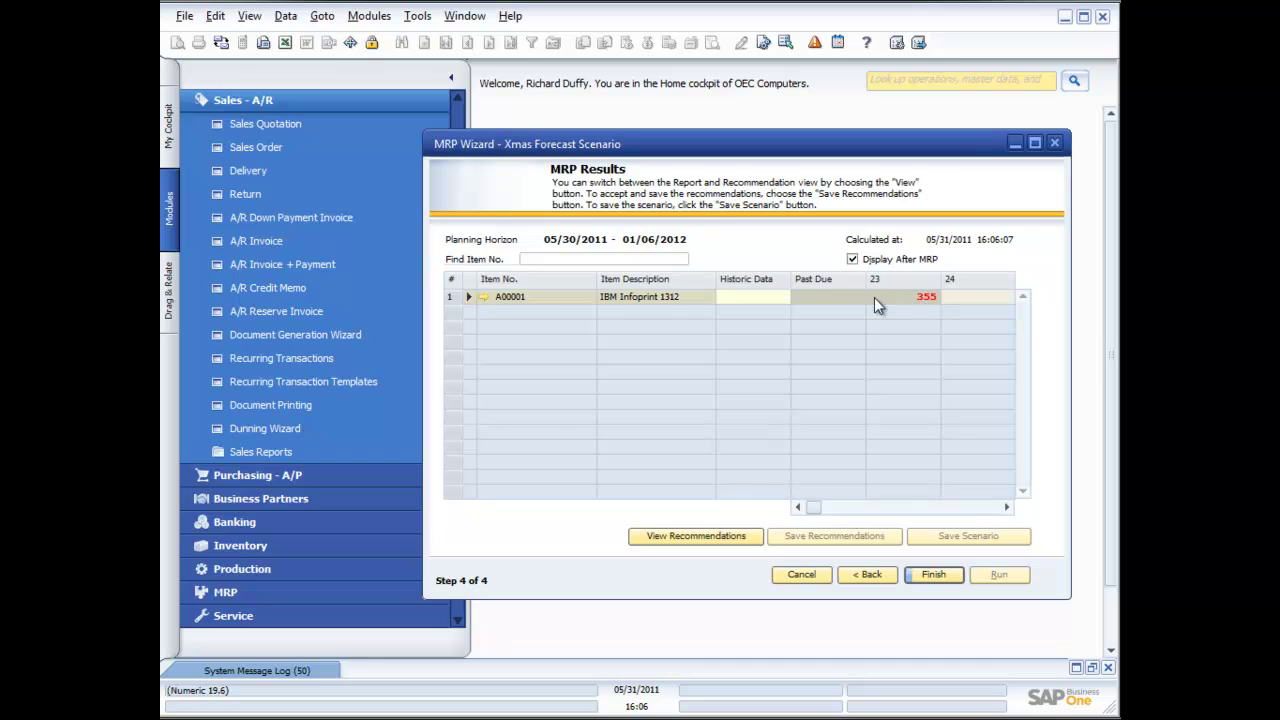
left_click(468, 297)
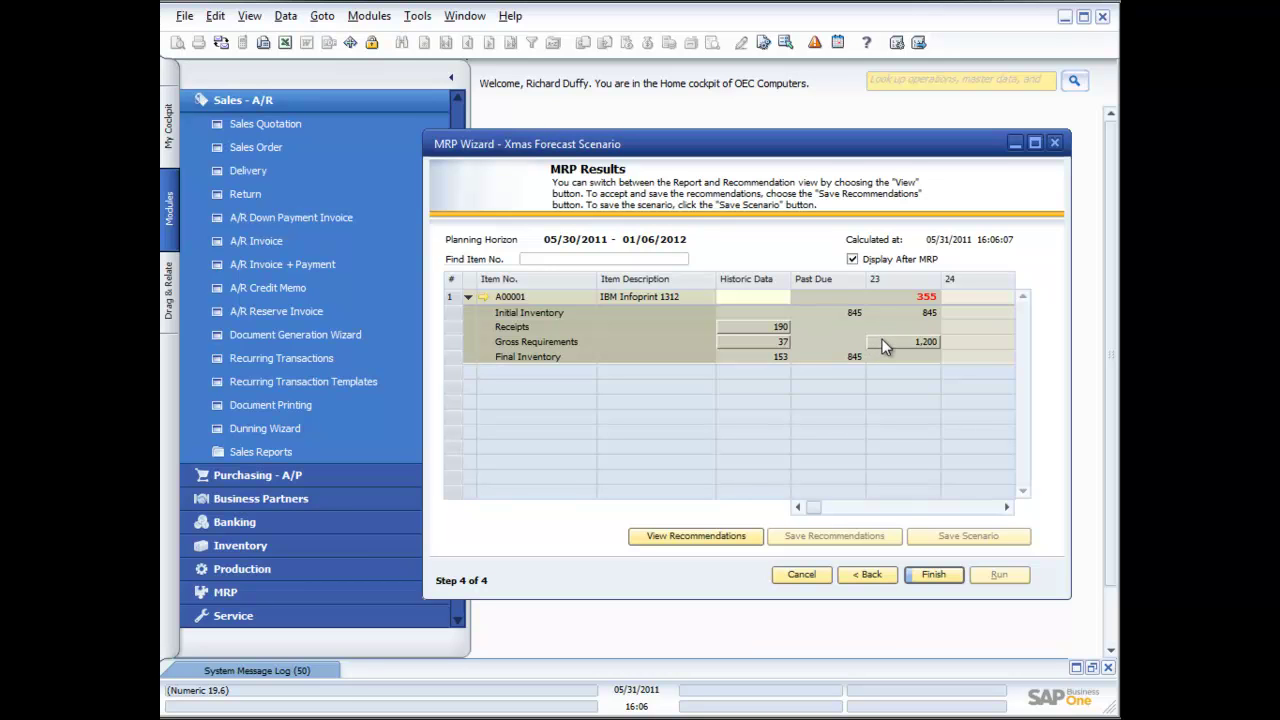
Display the recommended purchase order for 355 IBM Infoprint 1312 units, due 05/31/2011
left_click(729, 542)
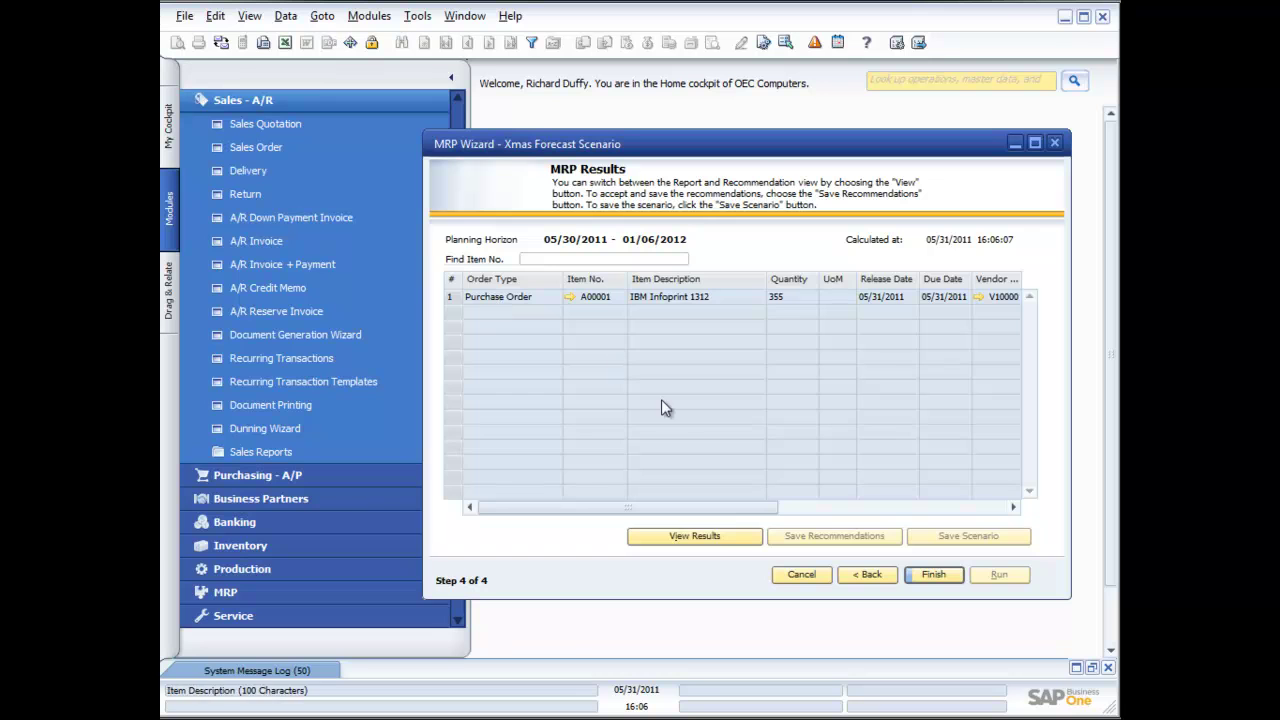
mouse_move(724, 508)
left_mouse_down()
mouse_move(839, 508)
mouse_move(723, 510)
left_mouse_up()
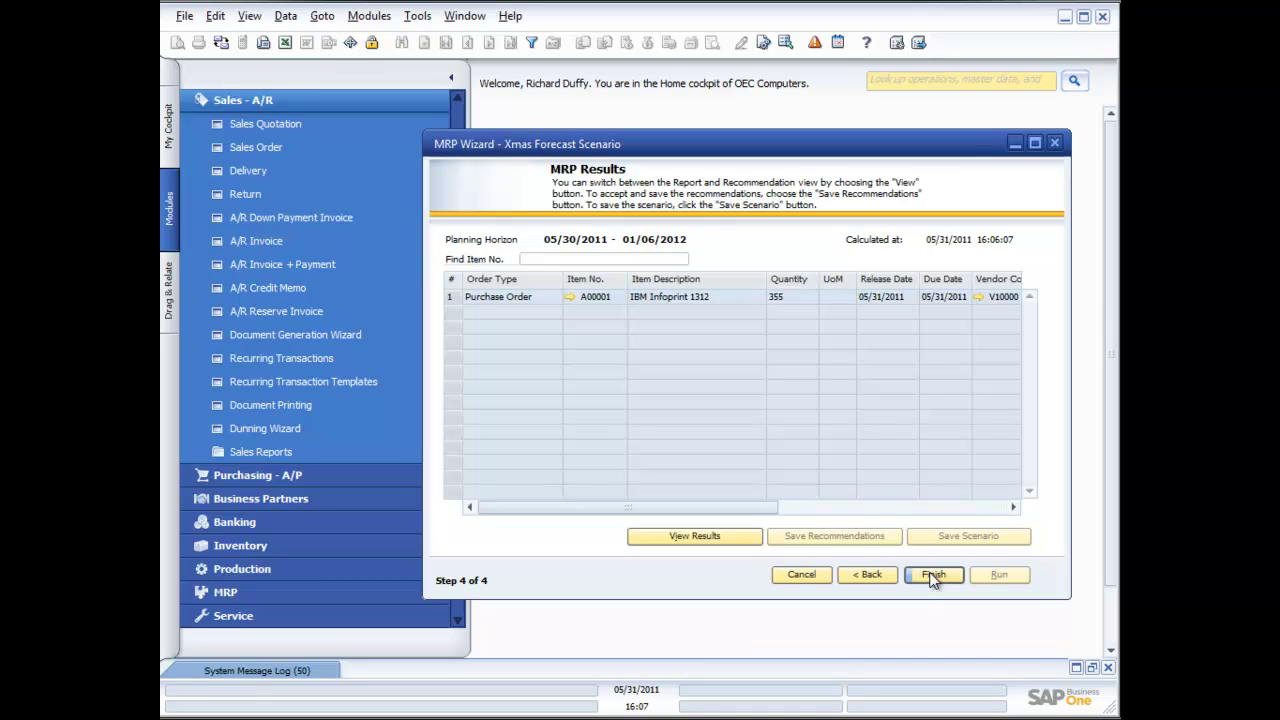
left_click(708, 540)
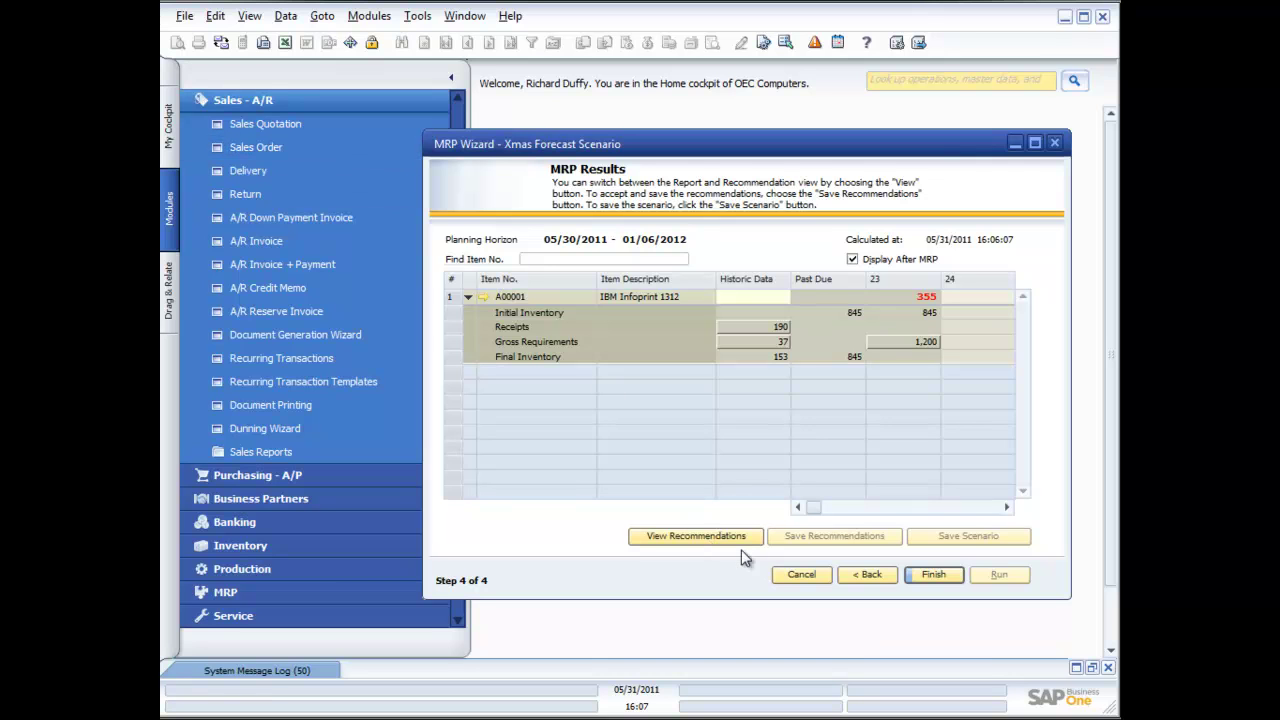
left_click(731, 540)
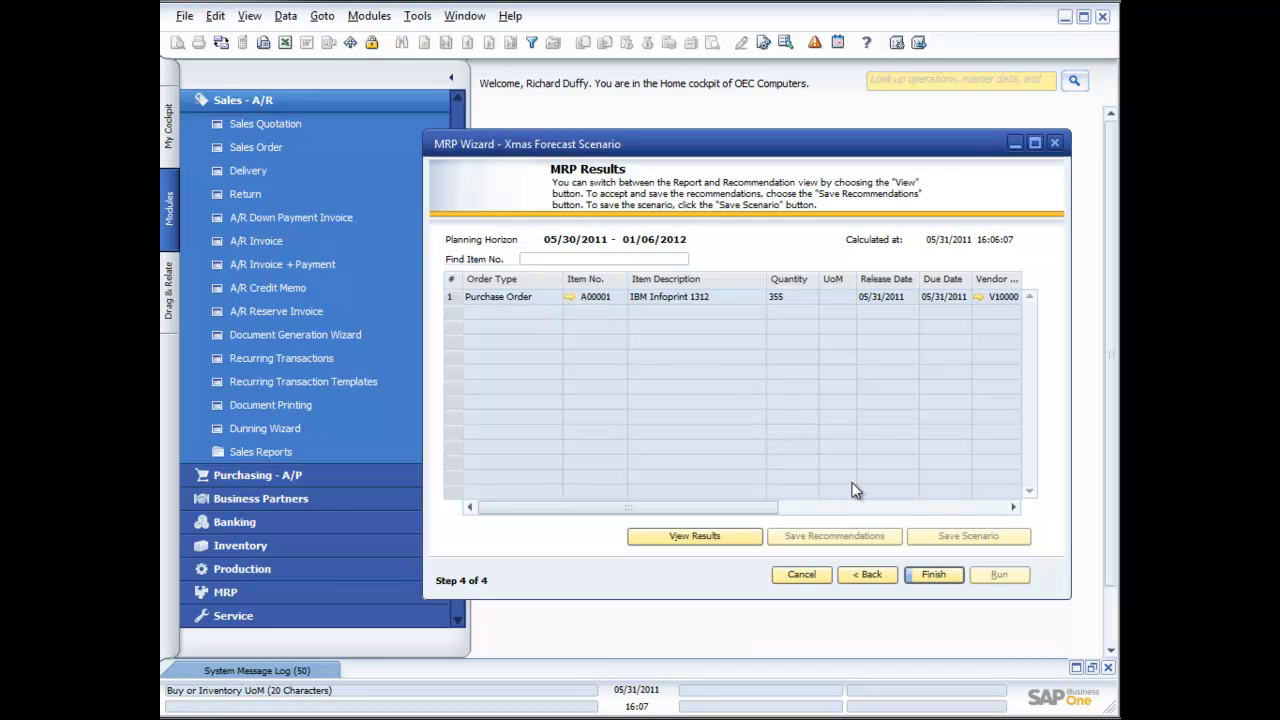
Close the wizard and restart the MRP Wizard on the existing Xmas Forecast Scenario
left_click(934, 575)
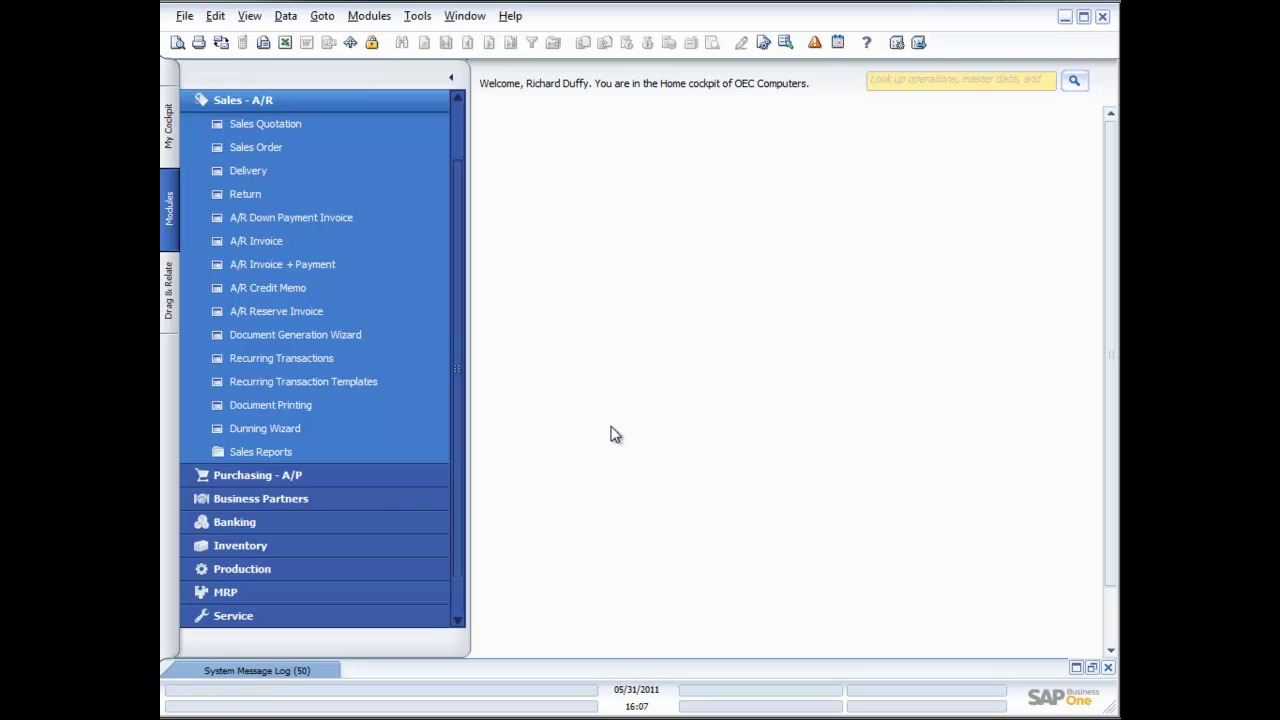
left_click(243, 99)
left_click(228, 314)
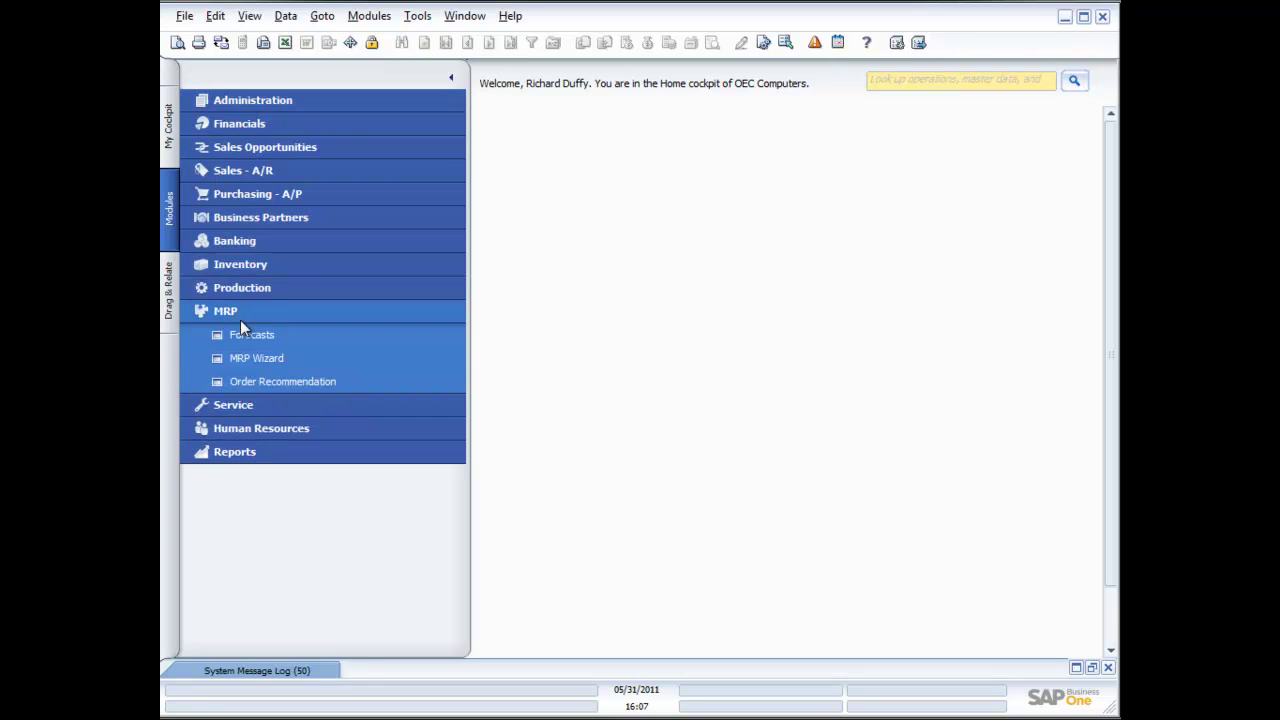
left_click(255, 358)
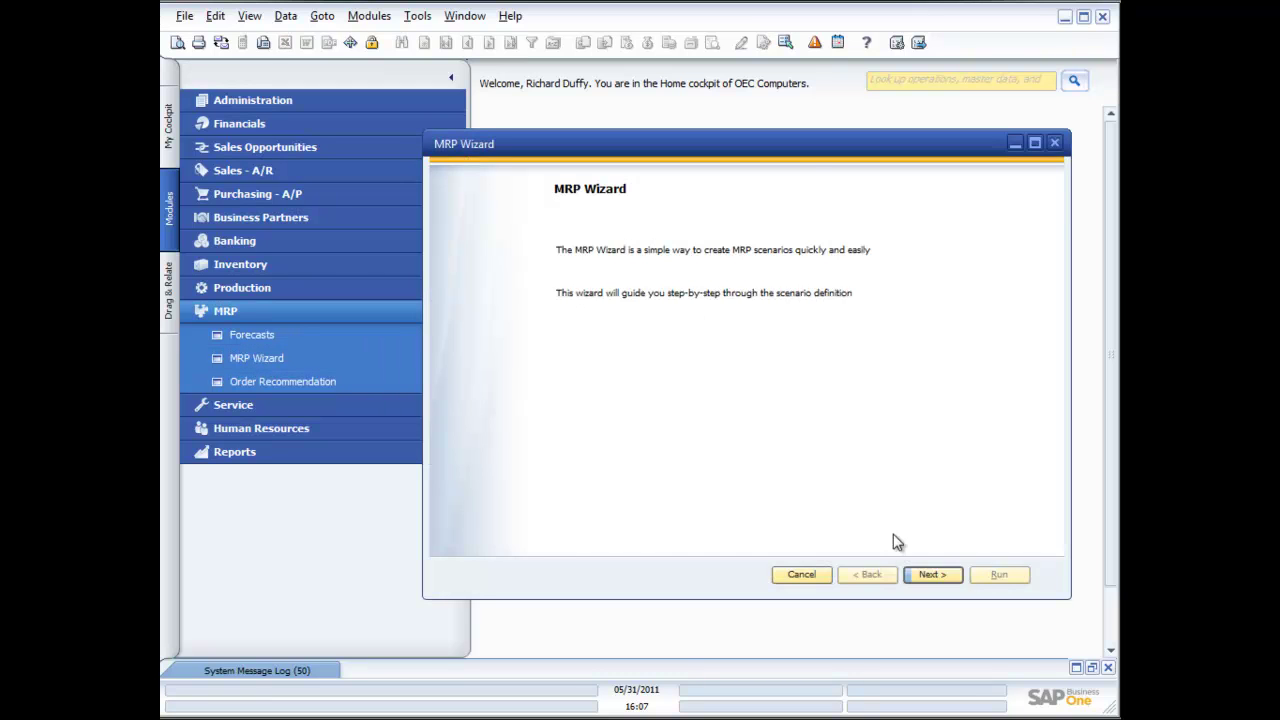
left_click(937, 575)
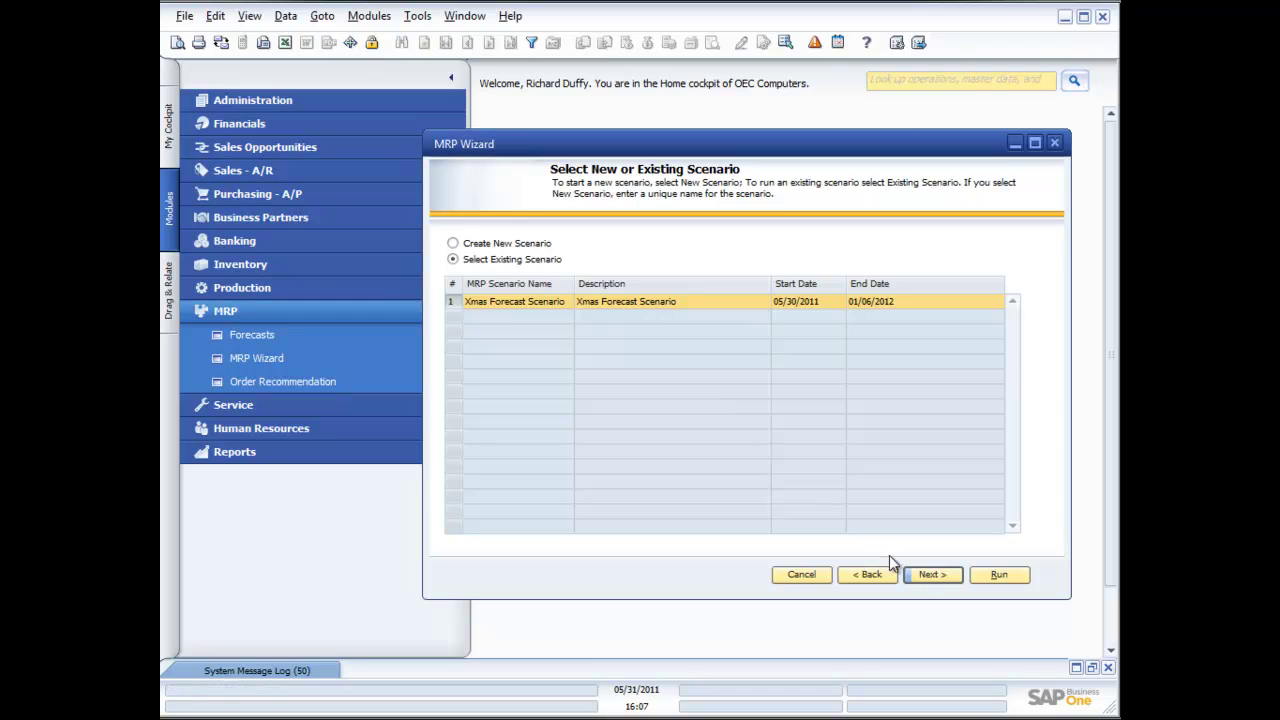
left_click(931, 575)
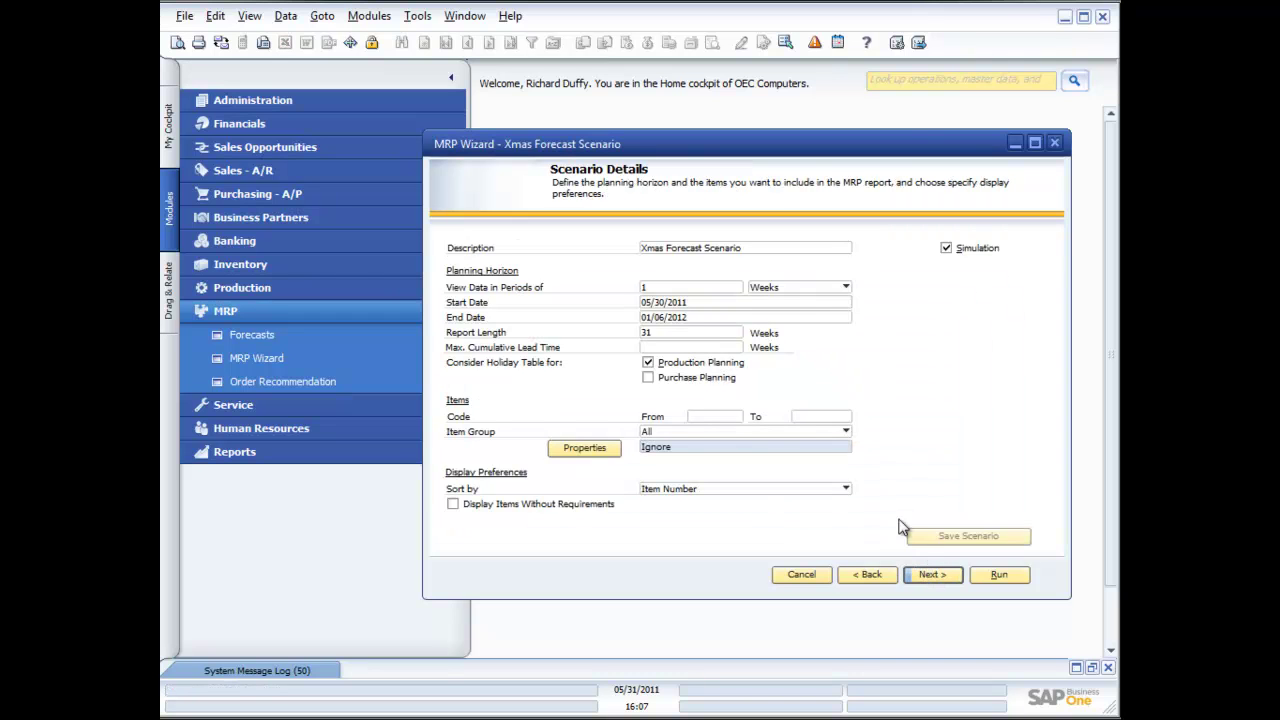
Run the scenario with Simulation turned off, save the recommendations and finish
left_click(949, 251)
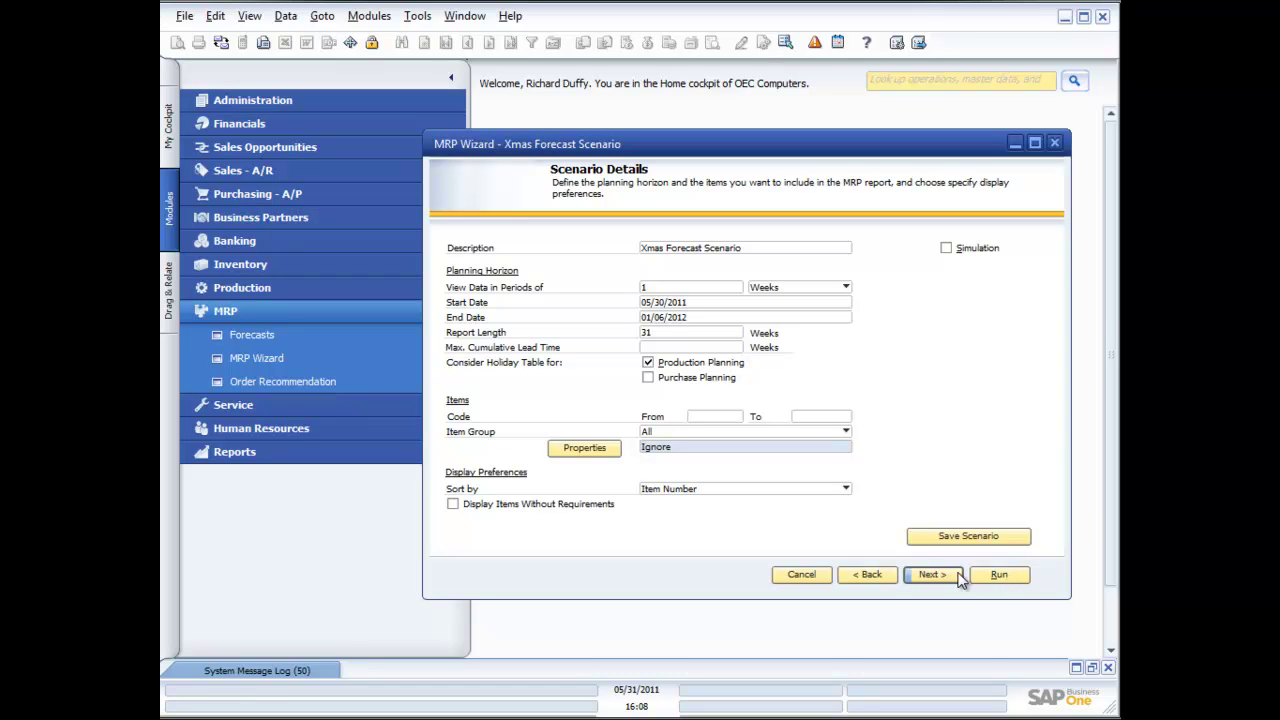
left_click(1000, 577)
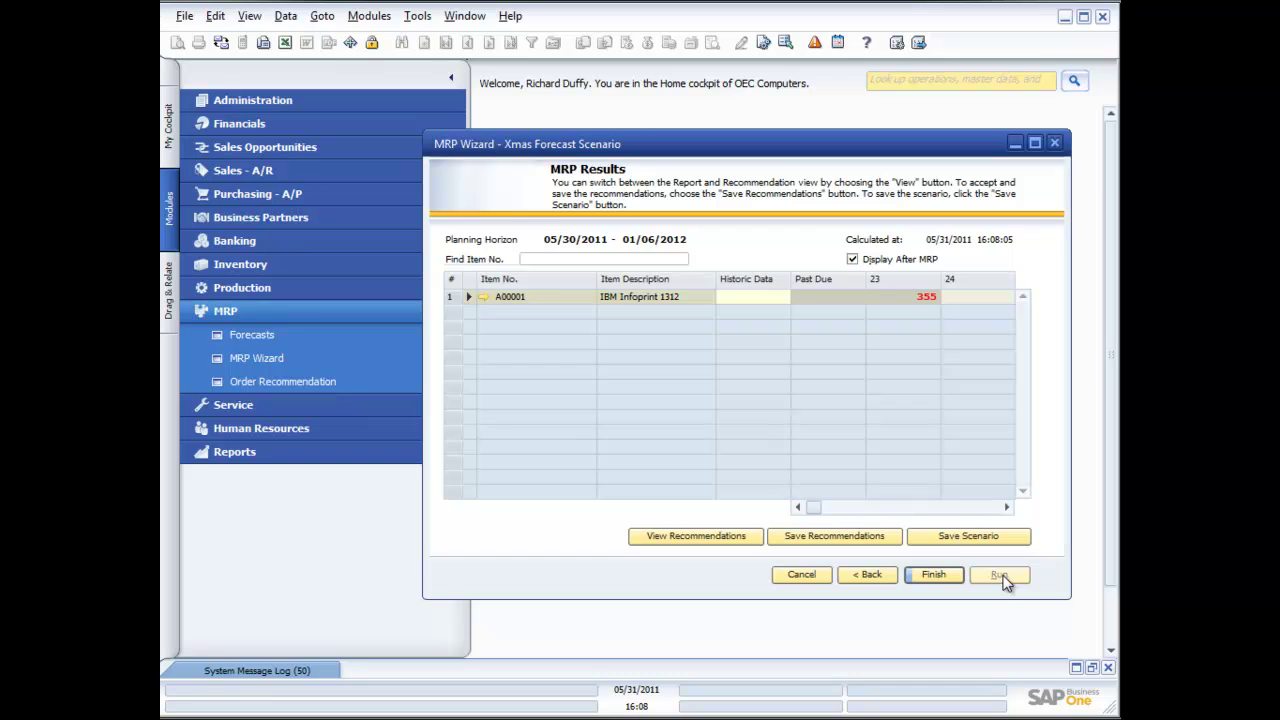
left_click(466, 297)
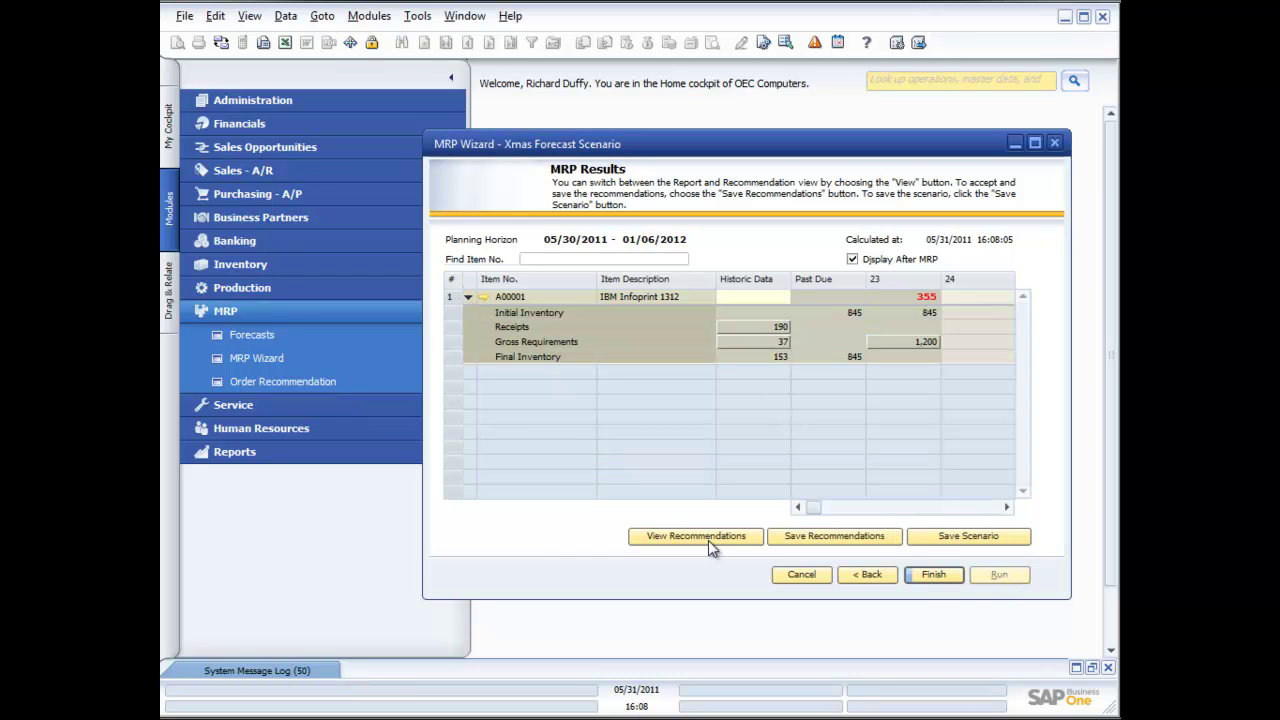
left_click(838, 540)
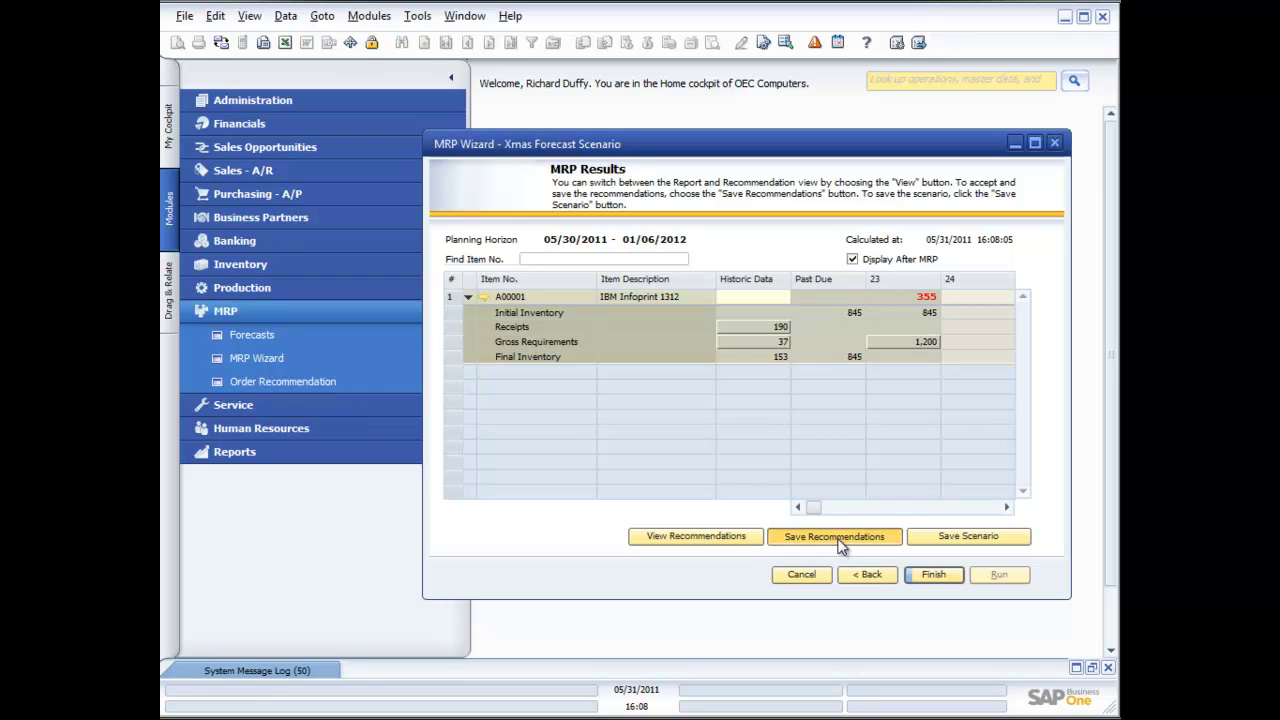
left_click(934, 575)
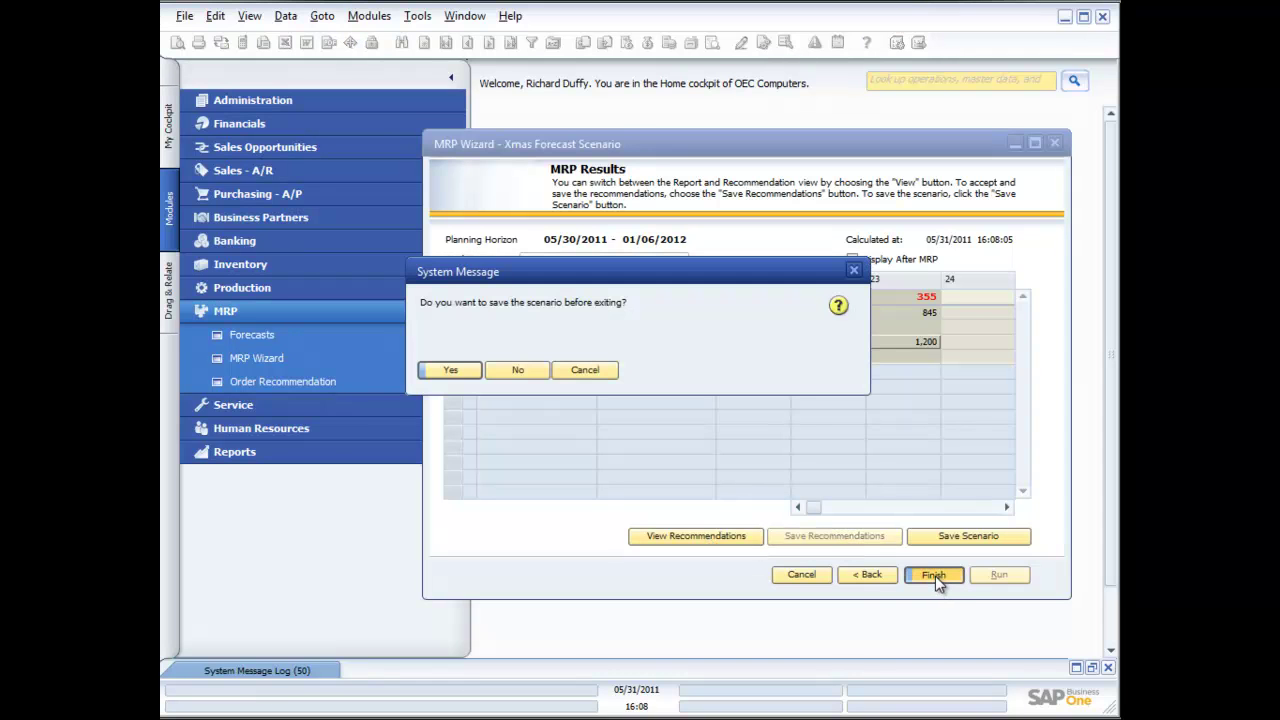
Save the scenario and list its order recommendations in an enlarged window
left_click(452, 370)
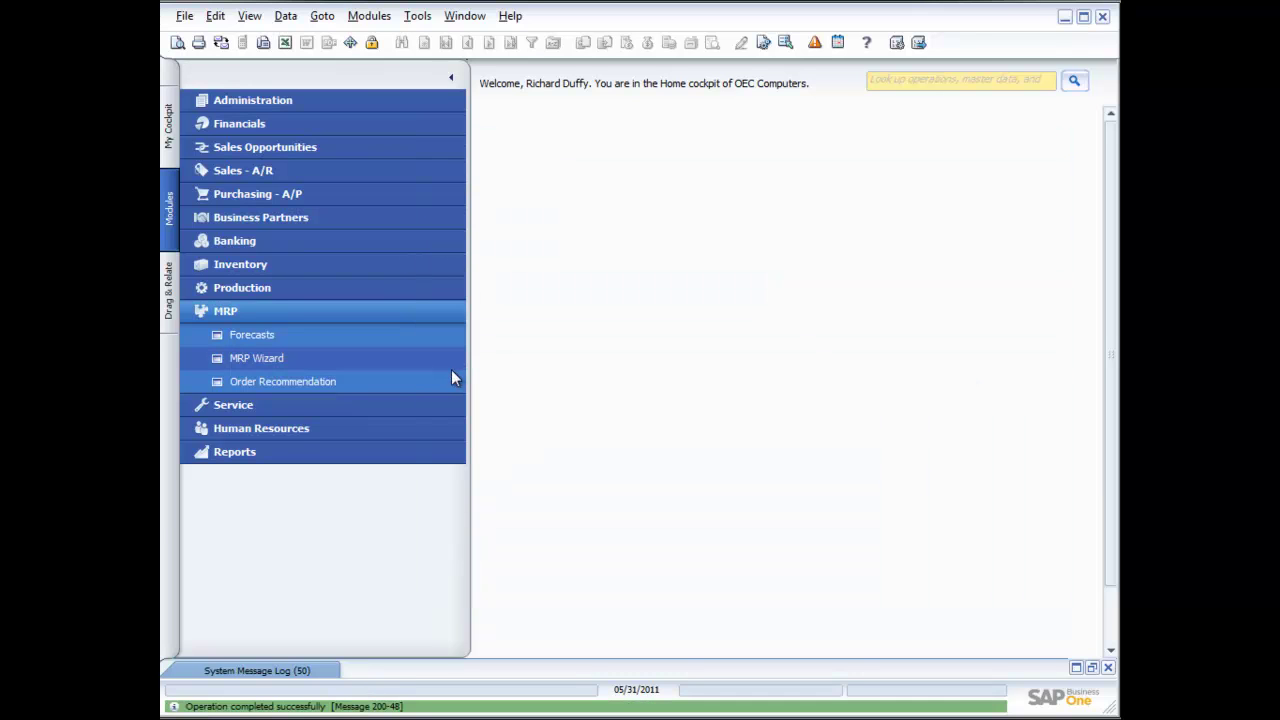
left_click(304, 381)
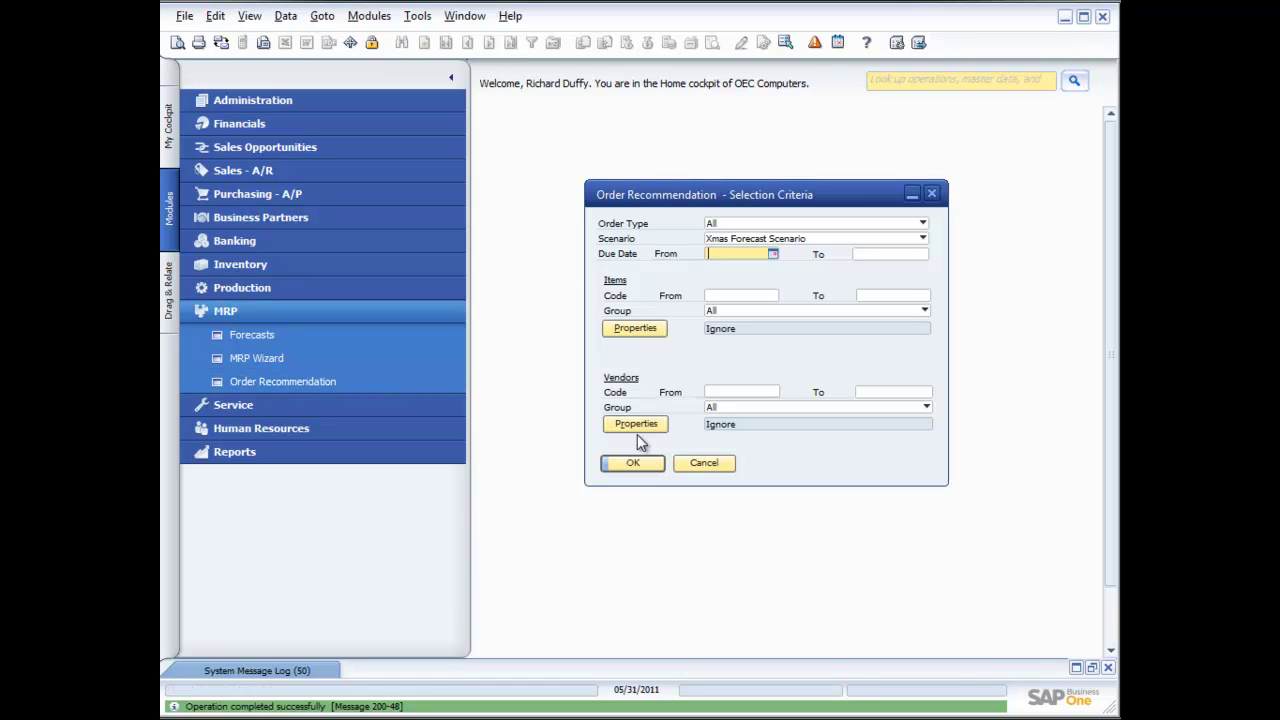
left_click(633, 463)
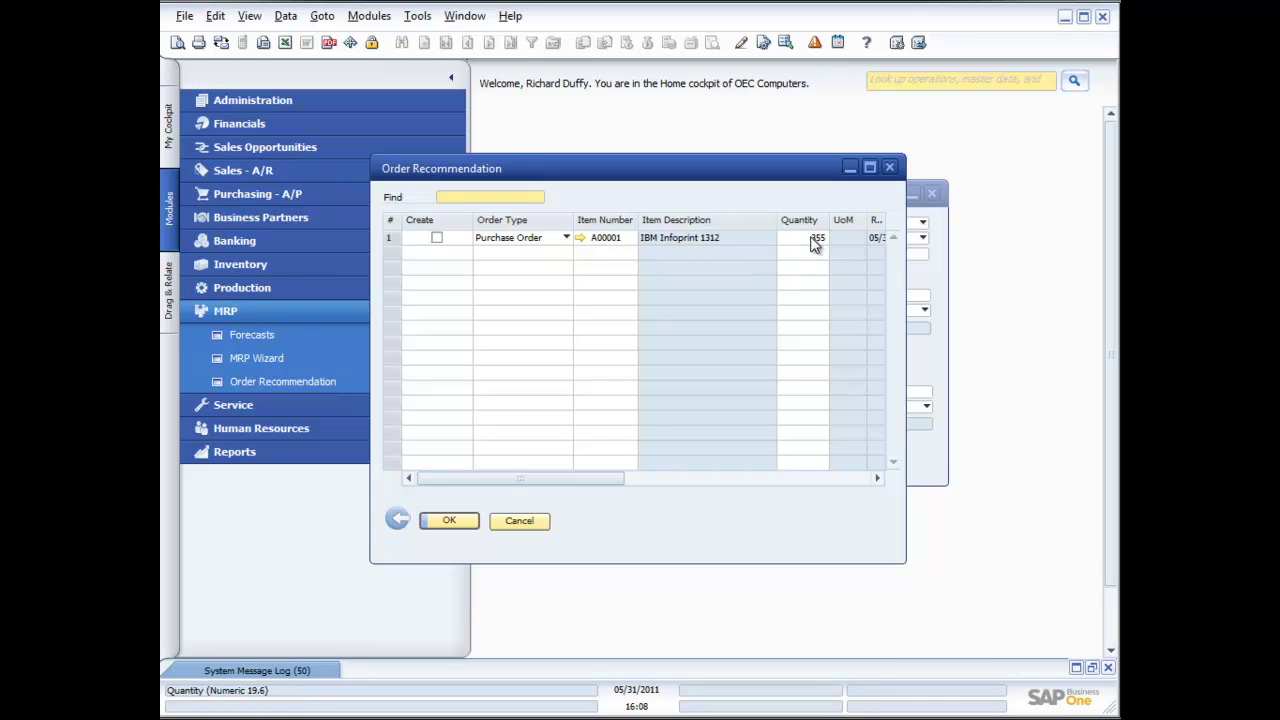
left_click_drag(897, 560, 1045, 584)
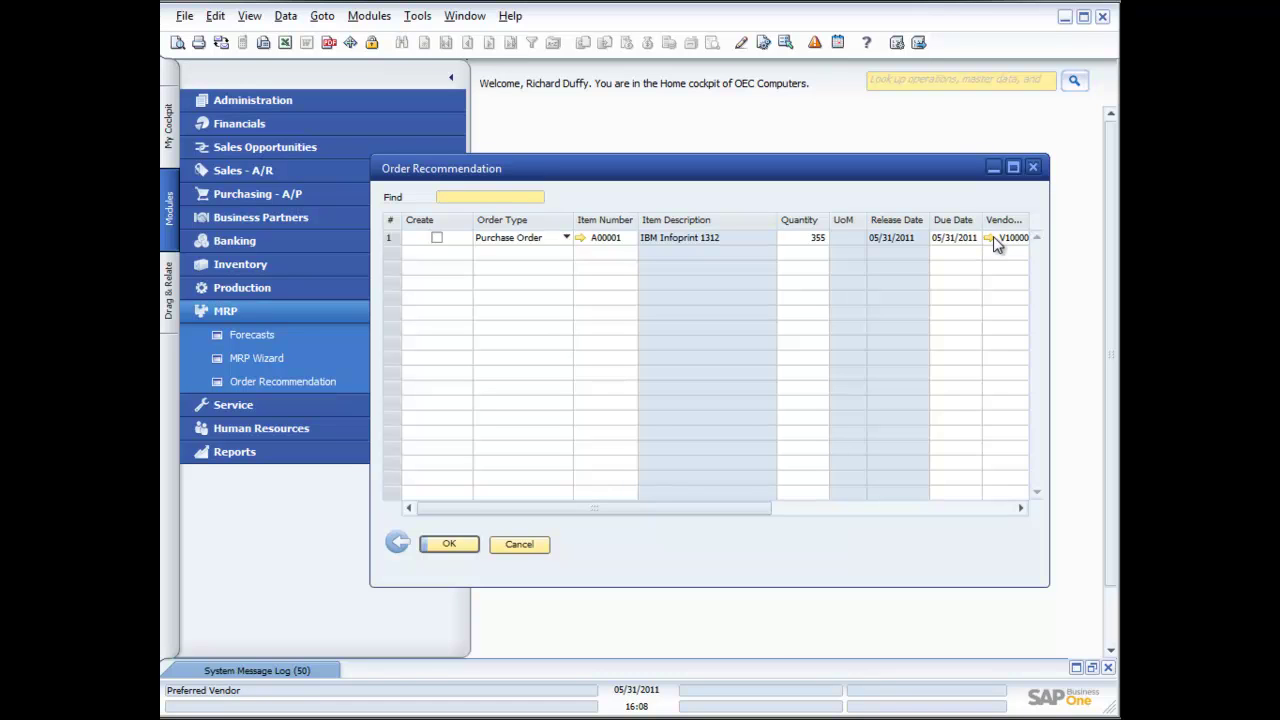
Create the IBM Infoprint 1312 purchase order from the first recommendation, then close the window
left_click(437, 238)
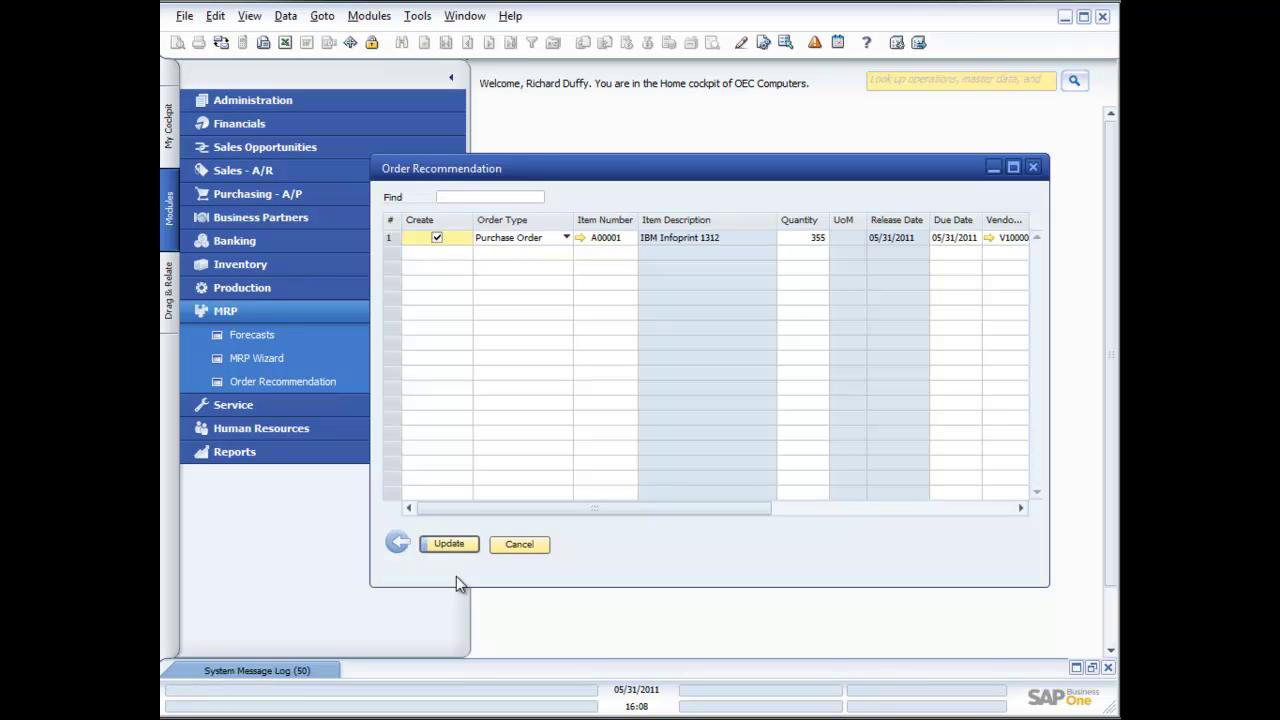
left_click(446, 545)
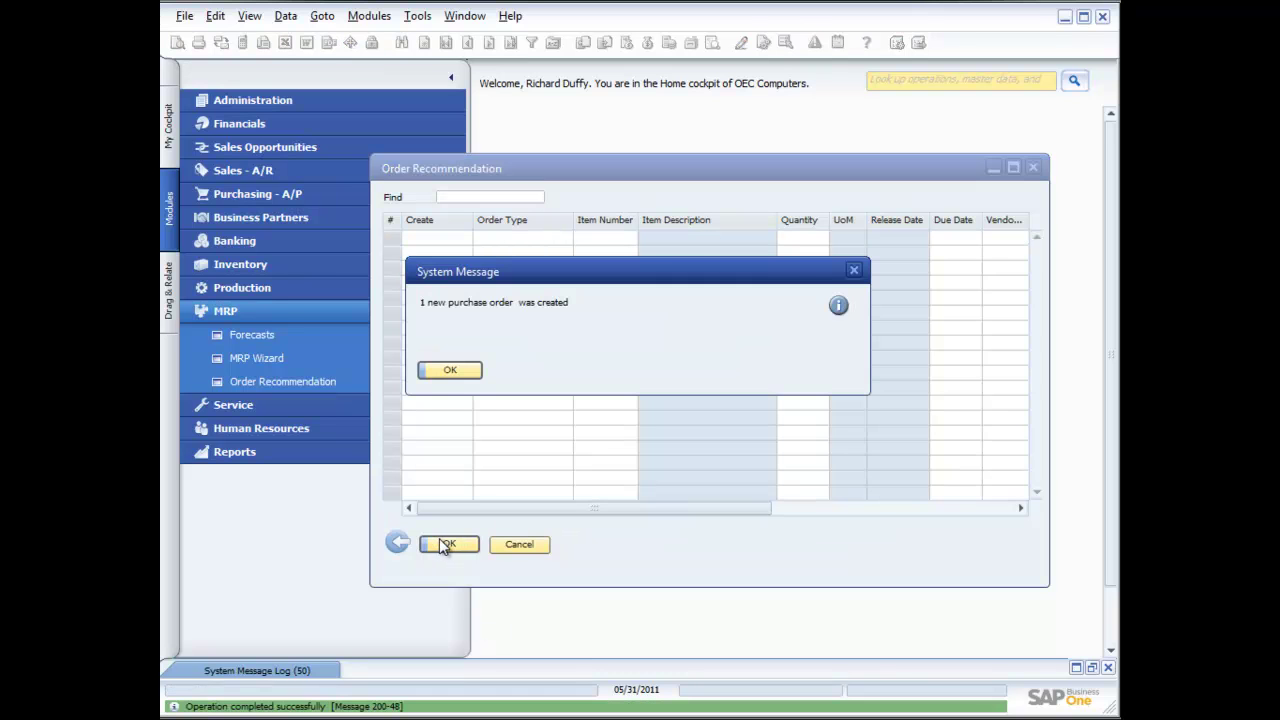
left_click(440, 375)
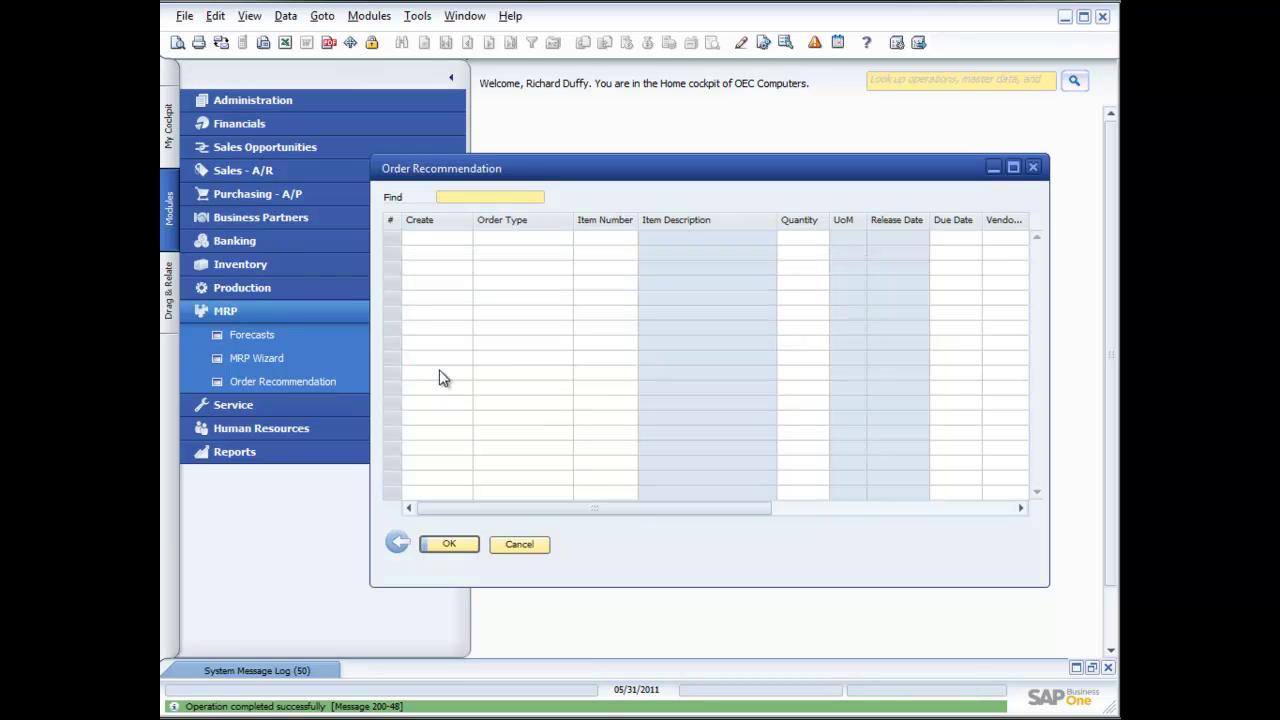
left_click(527, 548)
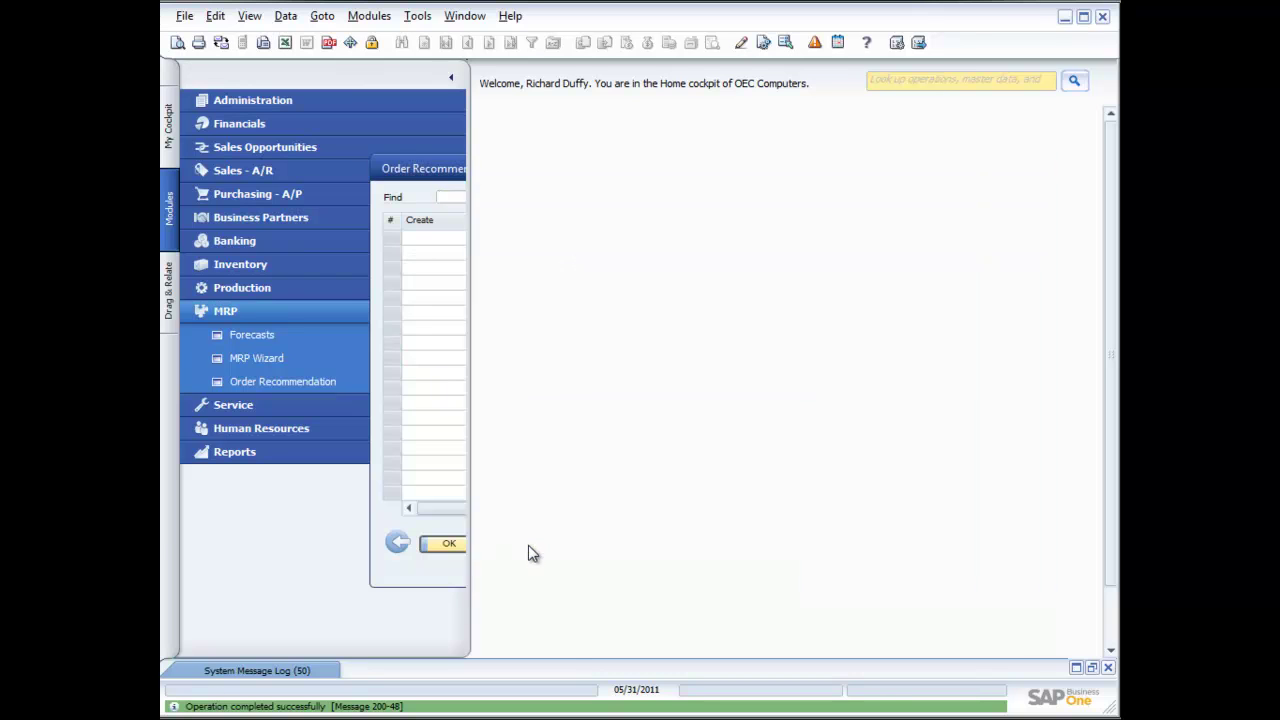
left_click(256, 318)
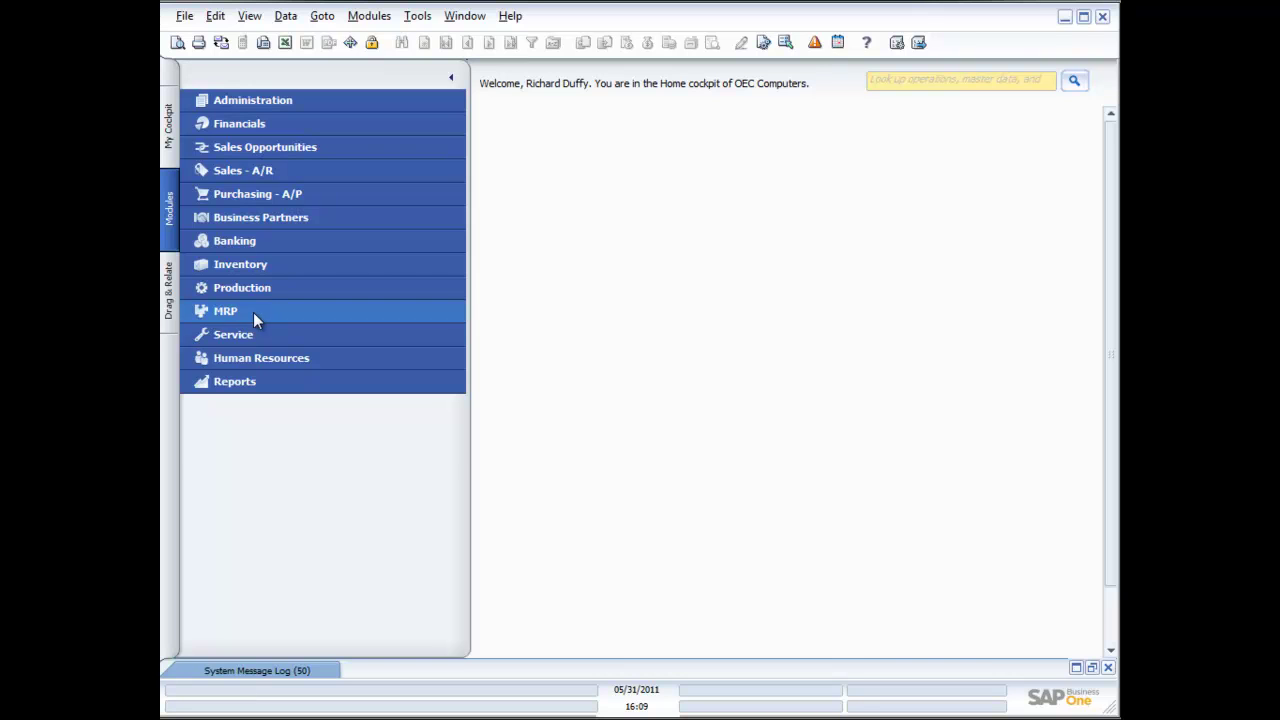
left_click(233, 315)
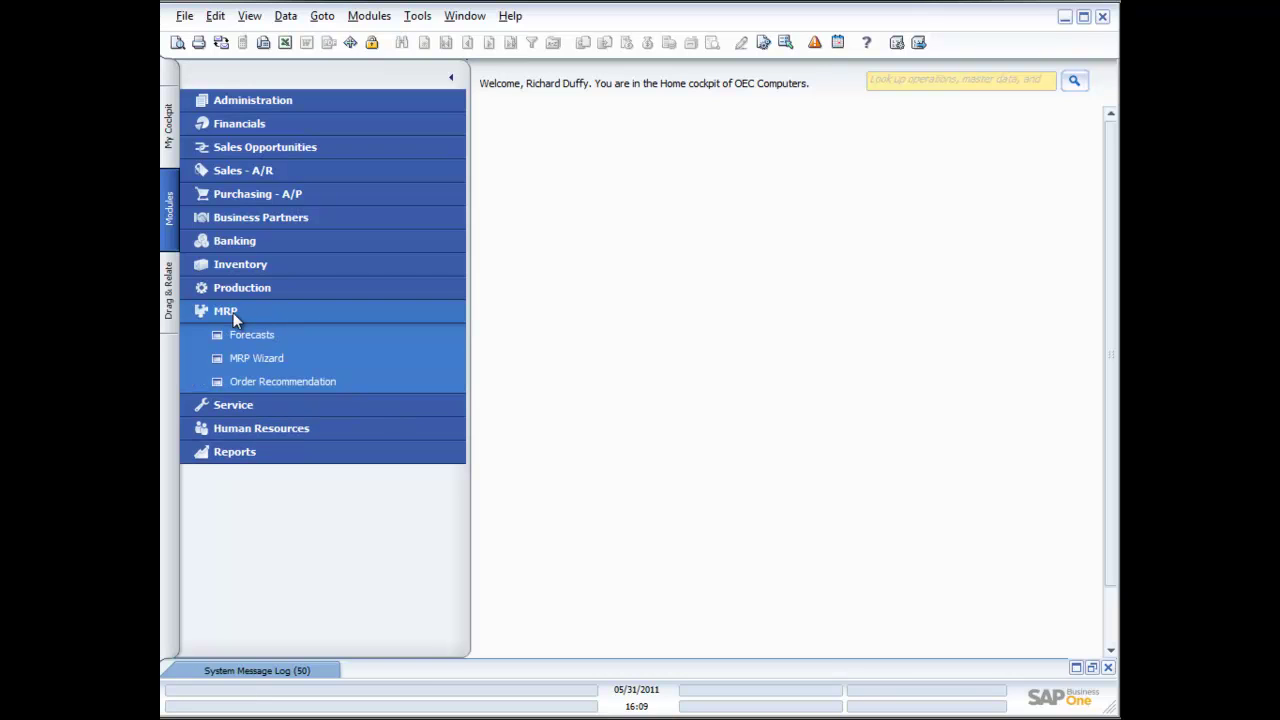